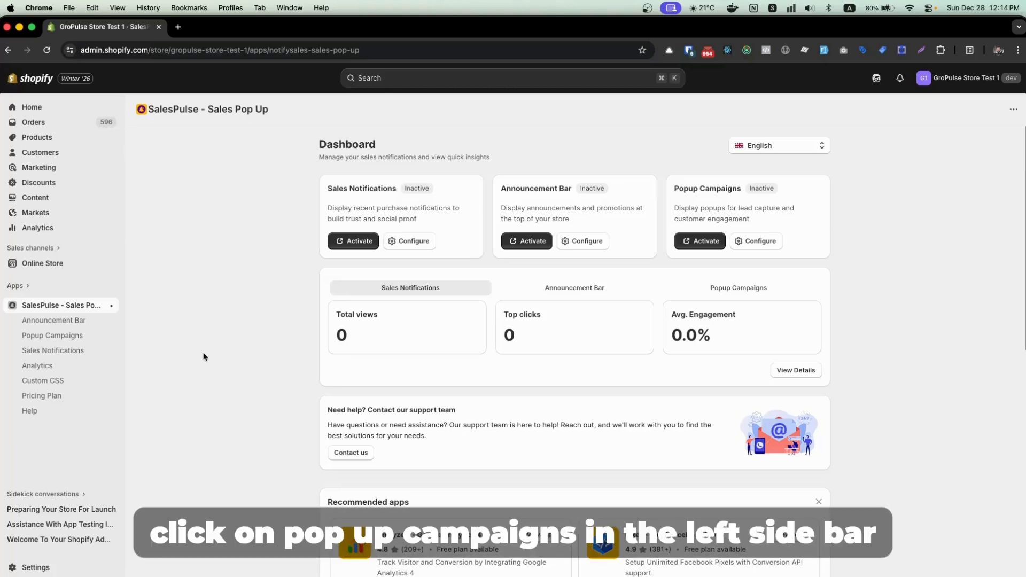
- Create a new popup campaign and name it "Welcome Discount Popup"
{"action": "left_click", "coordinate": [71, 339]}
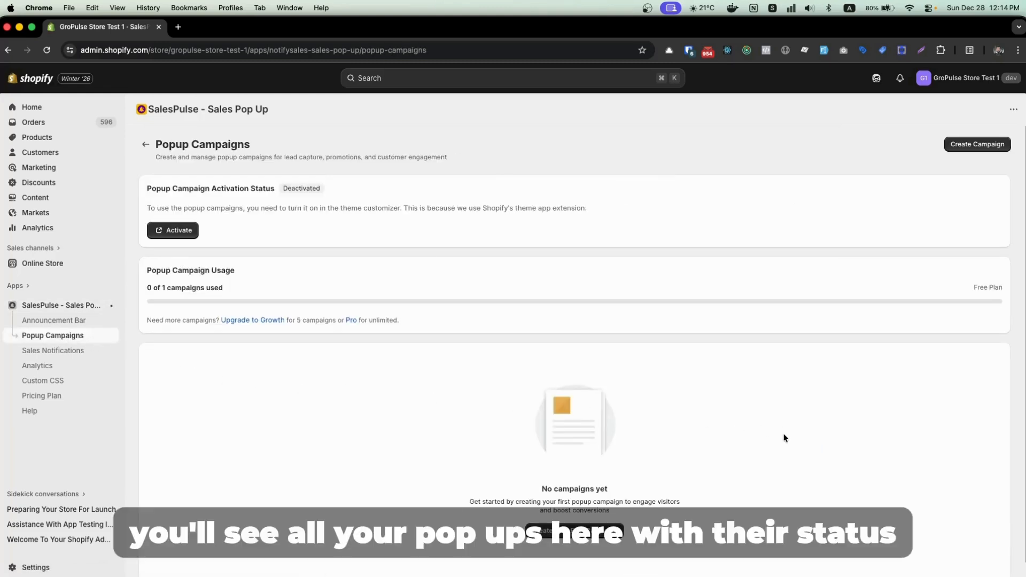
{"action": "scroll", "coordinate": [784, 437], "scroll_direction": "down", "scroll_amount": 1}
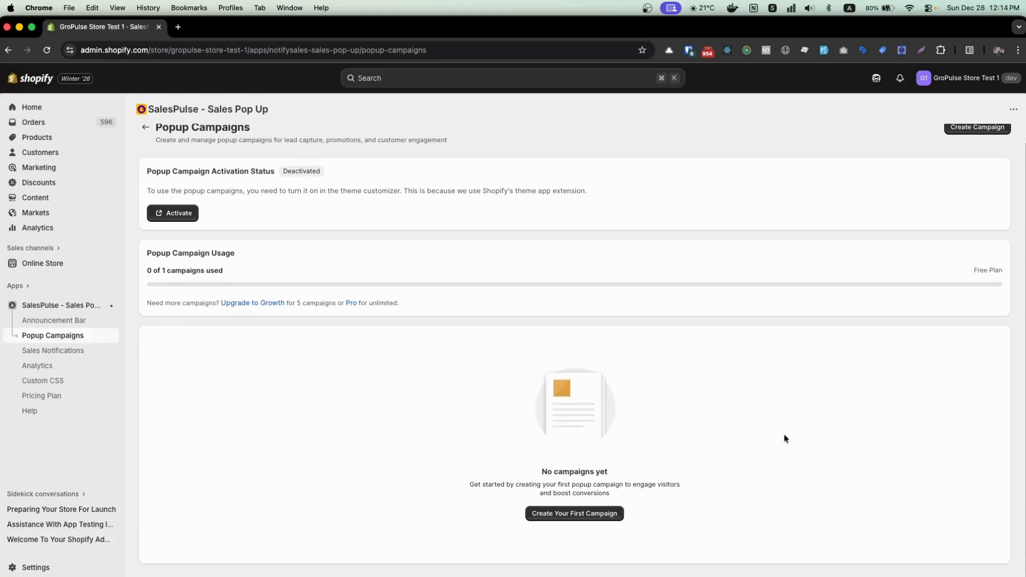
{"action": "left_click", "coordinate": [580, 516]}
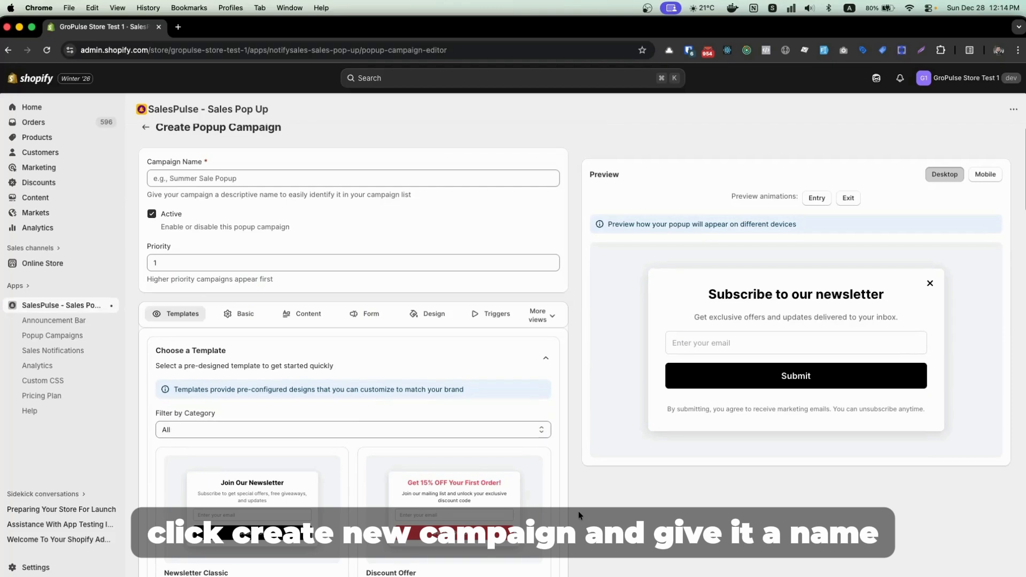
{"action": "left_click", "coordinate": [257, 173]}
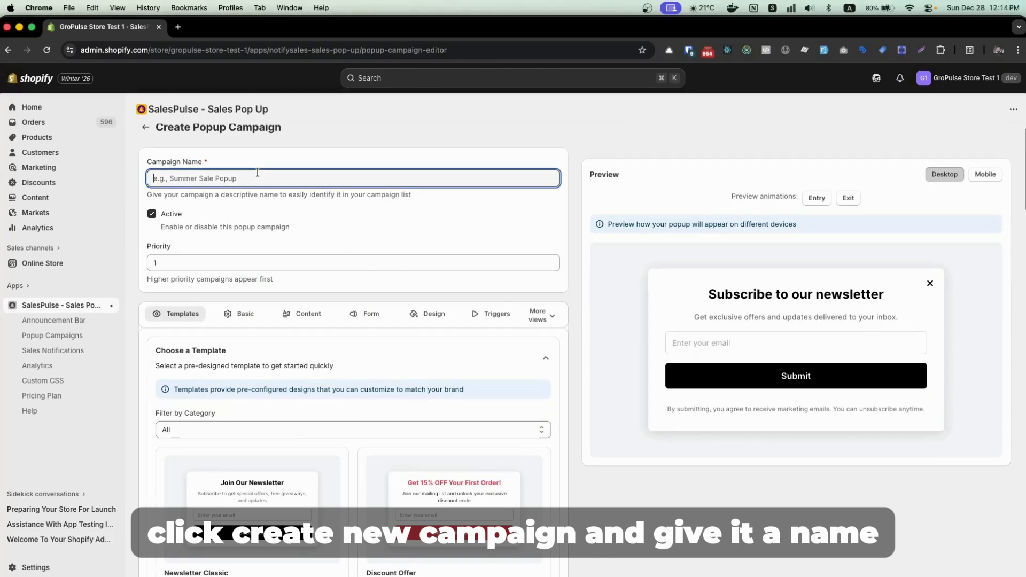
{"action": "type", "text": "Welcome Discount Popup"}
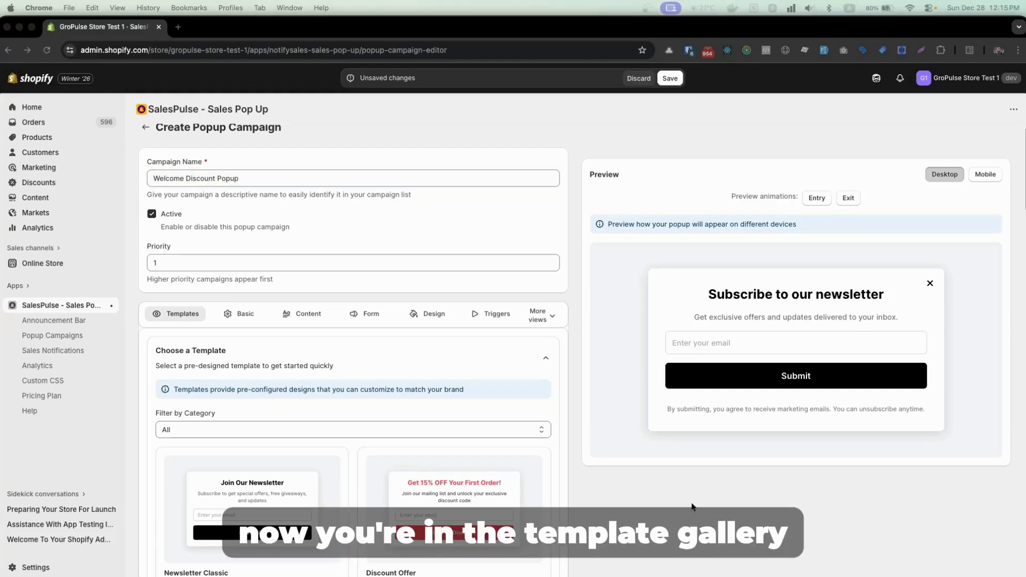
{"action": "left_click", "coordinate": [681, 511]}
- Browse the full popup template gallery, examining the template categories and the plan each one requires
{"action": "scroll", "coordinate": [567, 439], "scroll_direction": "down", "scroll_amount": 1}
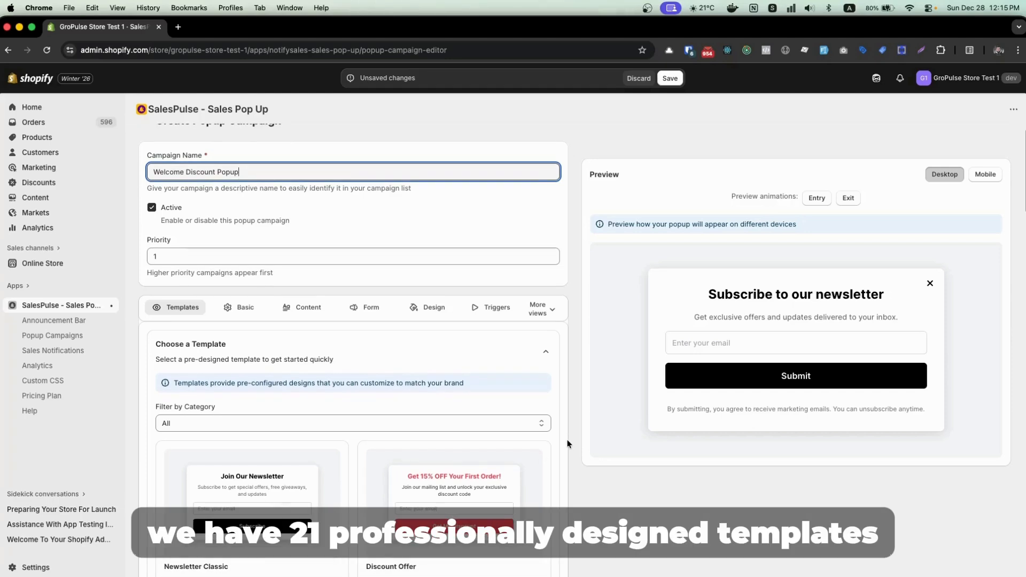
{"action": "scroll", "coordinate": [566, 439], "scroll_direction": "down", "scroll_amount": 6}
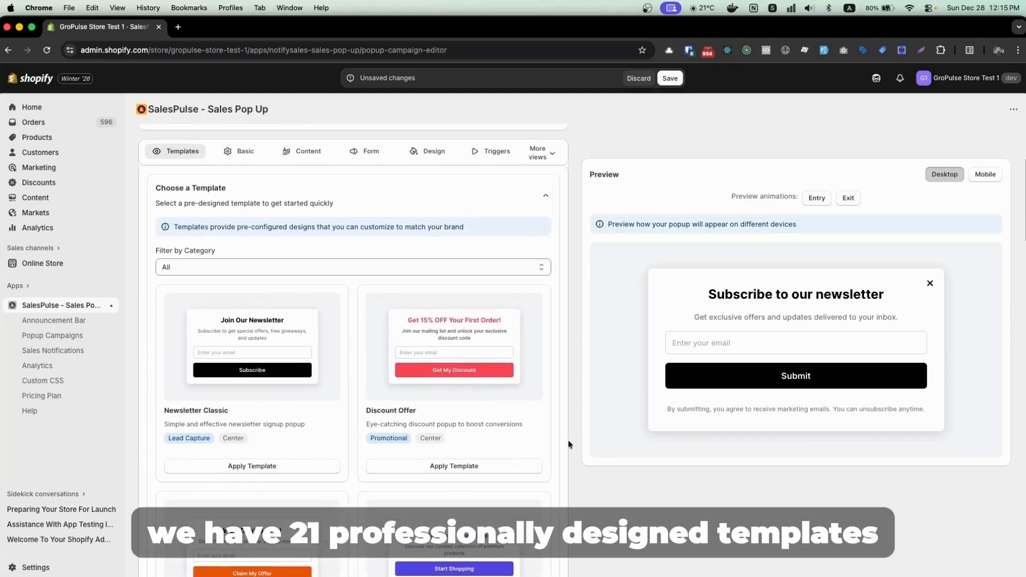
{"action": "scroll", "coordinate": [569, 440], "scroll_direction": "down", "scroll_amount": 4}
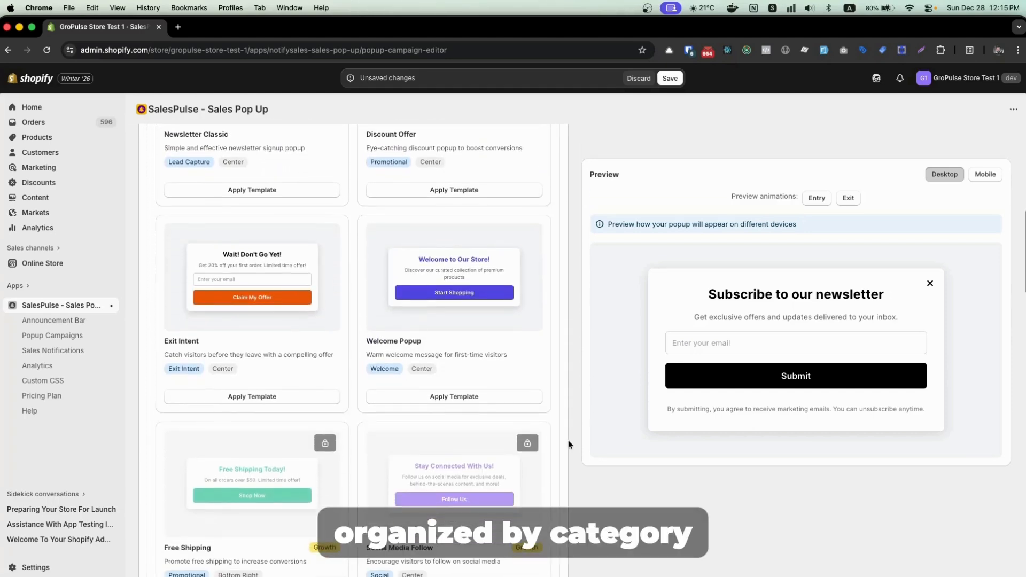
{"action": "scroll", "coordinate": [569, 441], "scroll_direction": "down", "scroll_amount": 4}
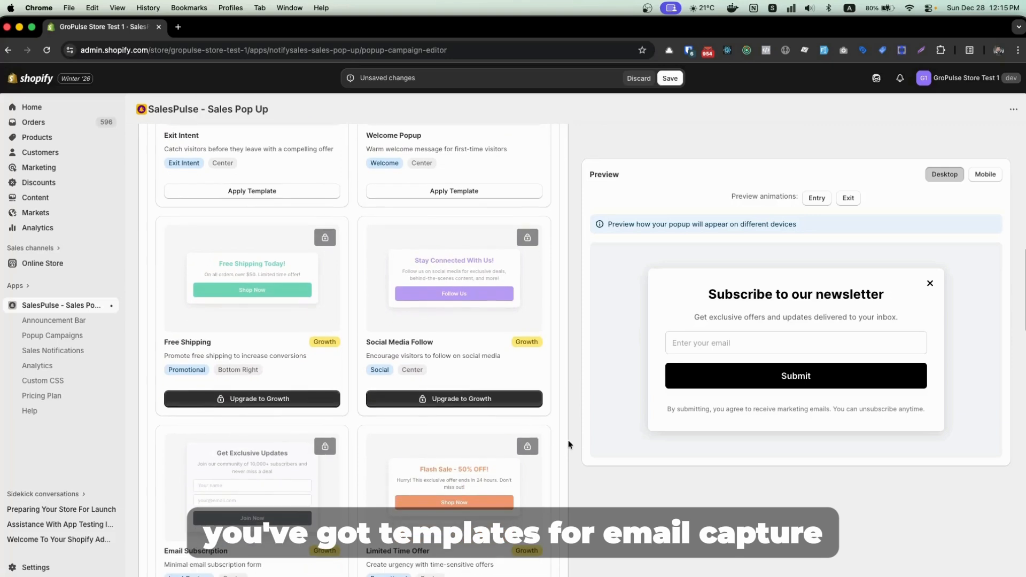
{"action": "scroll", "coordinate": [569, 440], "scroll_direction": "down", "scroll_amount": 3}
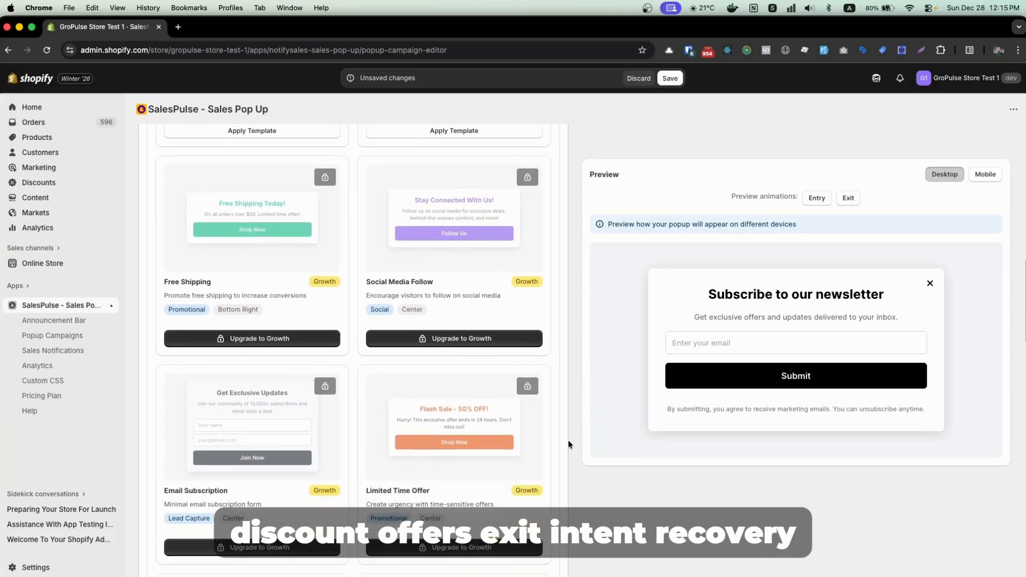
{"action": "scroll", "coordinate": [569, 441], "scroll_direction": "down", "scroll_amount": 4}
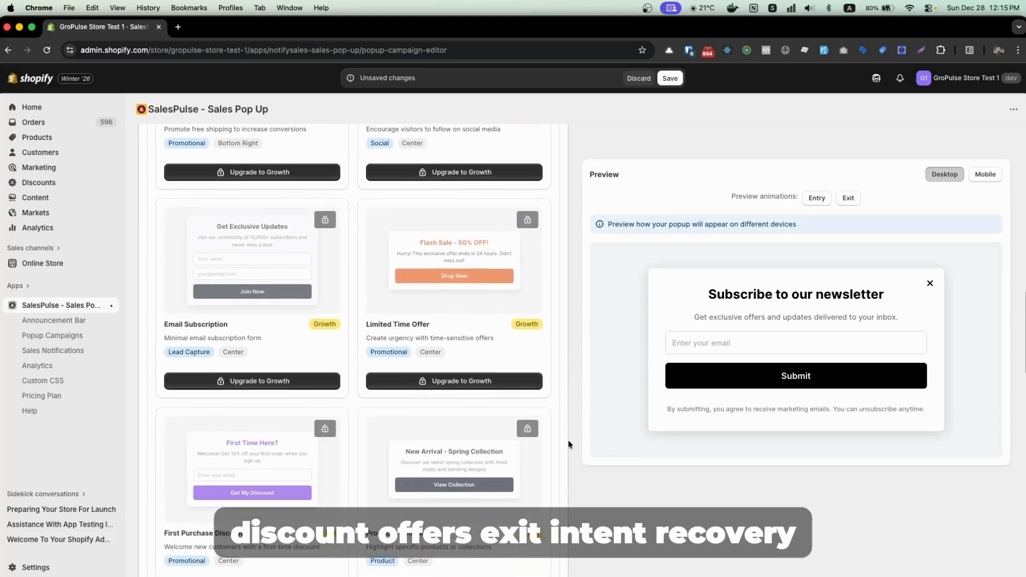
{"action": "scroll", "coordinate": [568, 440], "scroll_direction": "down", "scroll_amount": 1}
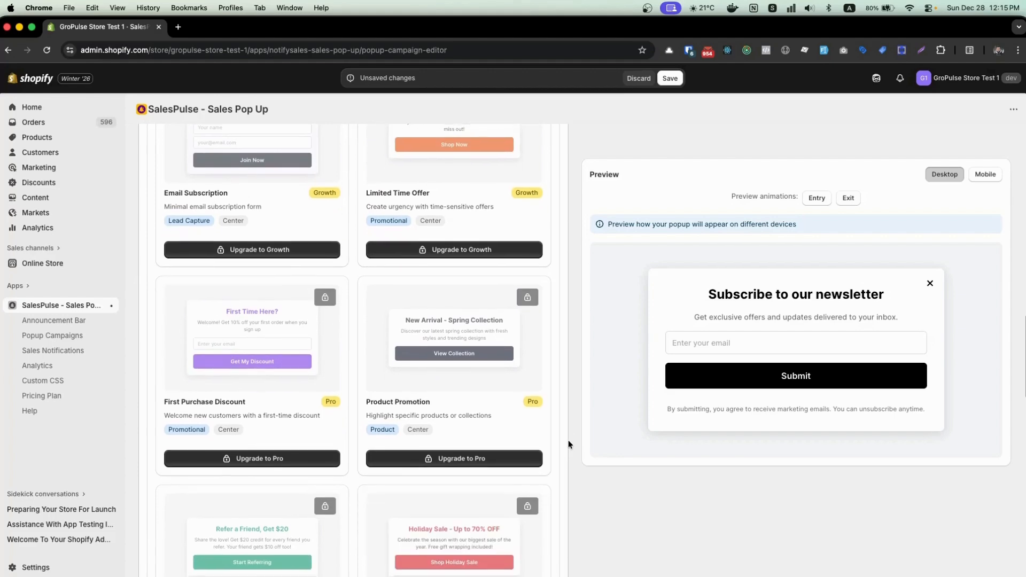
{"action": "scroll", "coordinate": [569, 441], "scroll_direction": "down", "scroll_amount": 5}
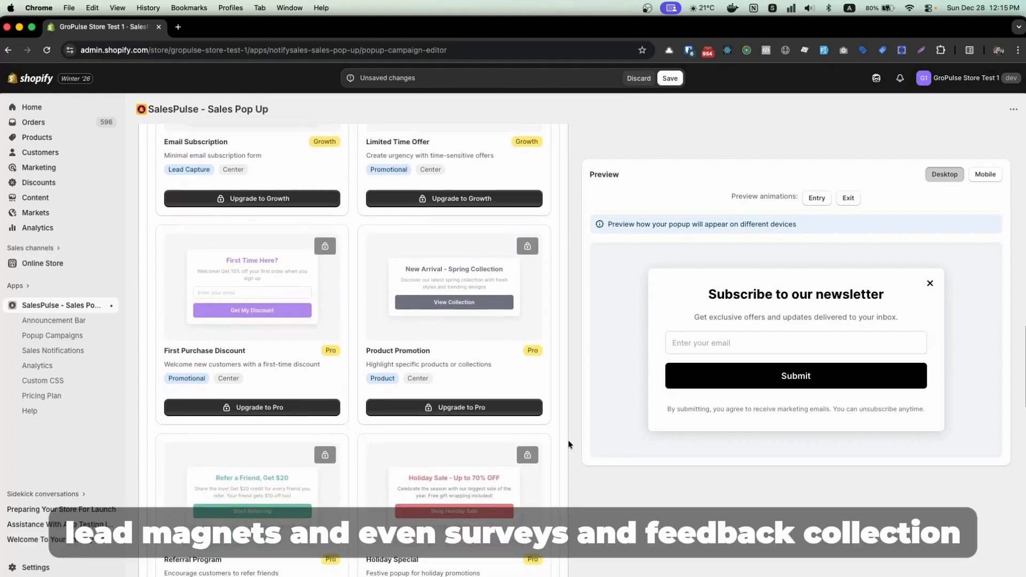
{"action": "scroll", "coordinate": [568, 443], "scroll_direction": "down", "scroll_amount": 12}
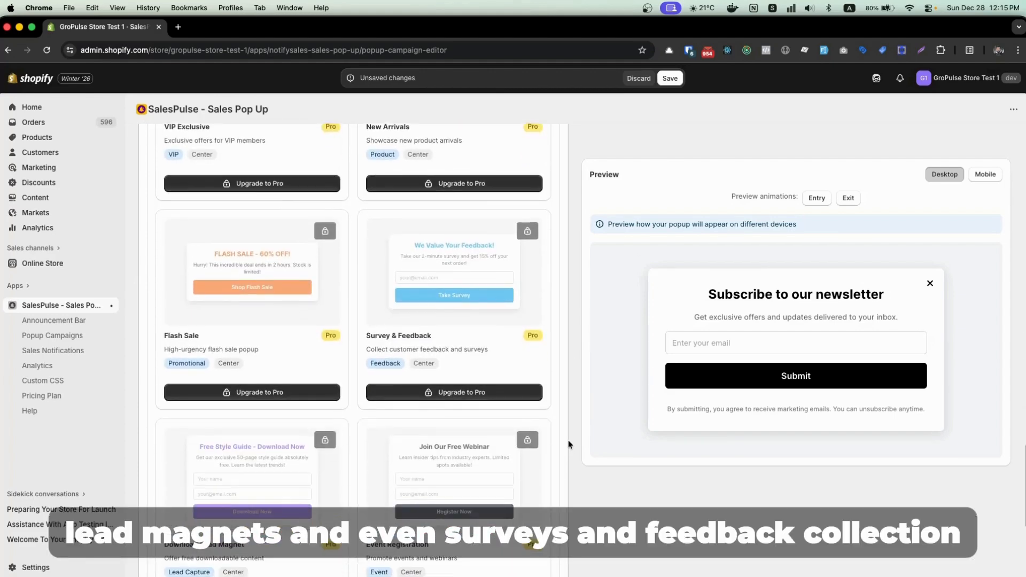
{"action": "scroll", "coordinate": [569, 444], "scroll_direction": "down", "scroll_amount": 2}
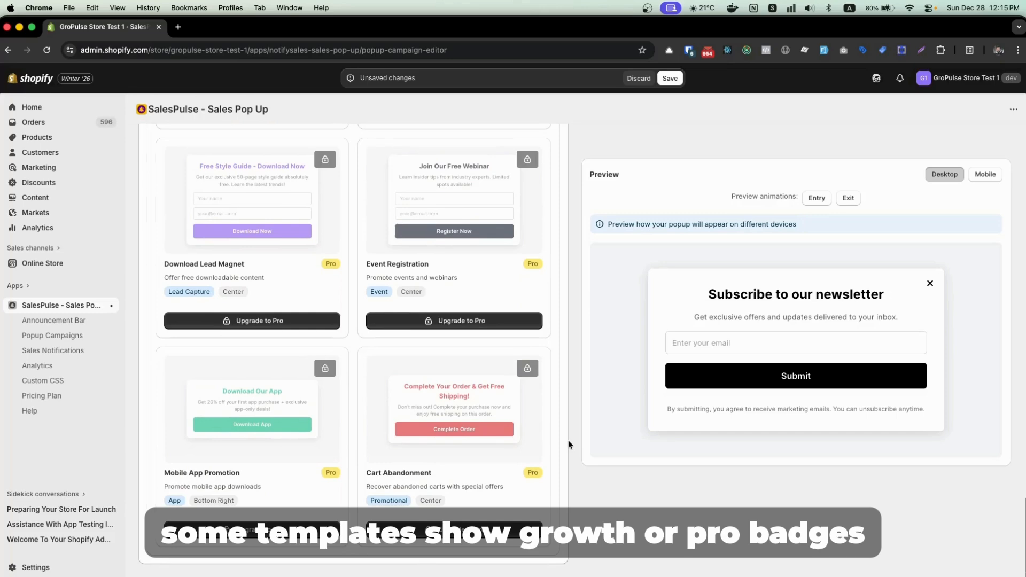
{"action": "scroll", "coordinate": [568, 444], "scroll_direction": "up", "scroll_amount": 8}
{"action": "scroll", "coordinate": [569, 444], "scroll_direction": "up", "scroll_amount": 9}
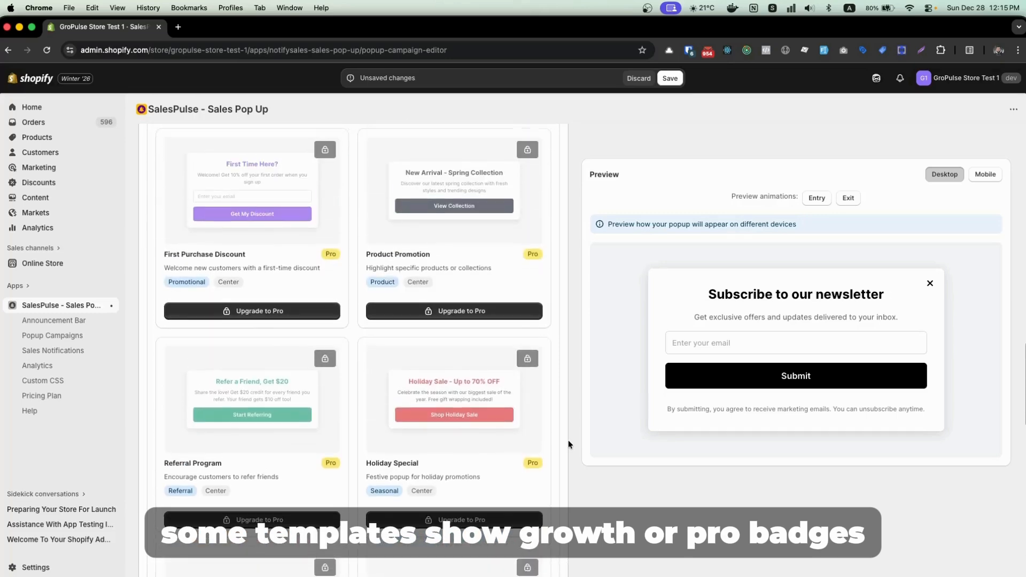
{"action": "scroll", "coordinate": [568, 443], "scroll_direction": "up", "scroll_amount": 10}
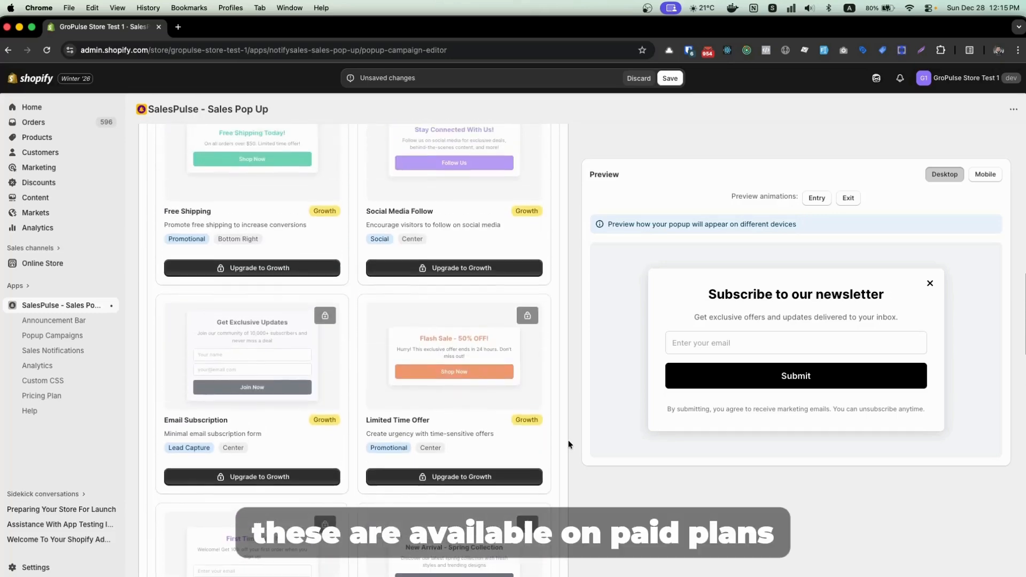
{"action": "scroll", "coordinate": [568, 444], "scroll_direction": "up", "scroll_amount": 5}
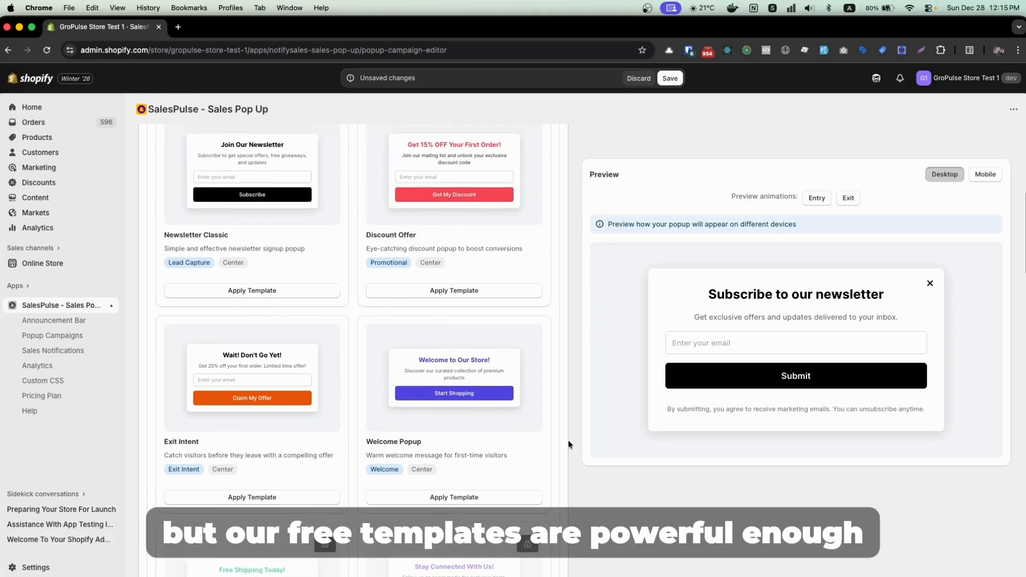
{"action": "scroll", "coordinate": [569, 443], "scroll_direction": "up", "scroll_amount": 4}
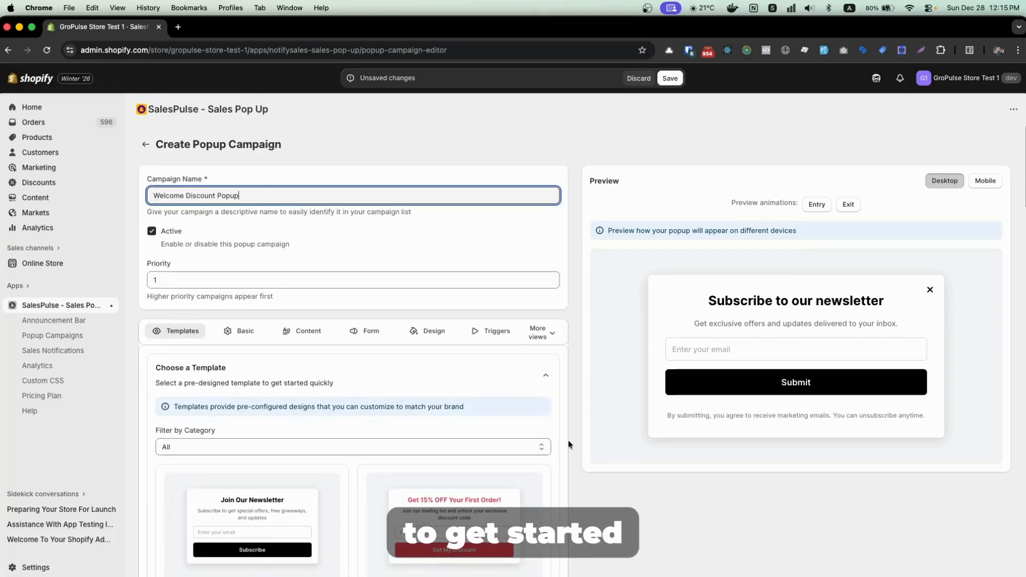
- Apply the Discount Offer template to the campaign
{"action": "scroll", "coordinate": [569, 440], "scroll_direction": "down", "scroll_amount": 2}
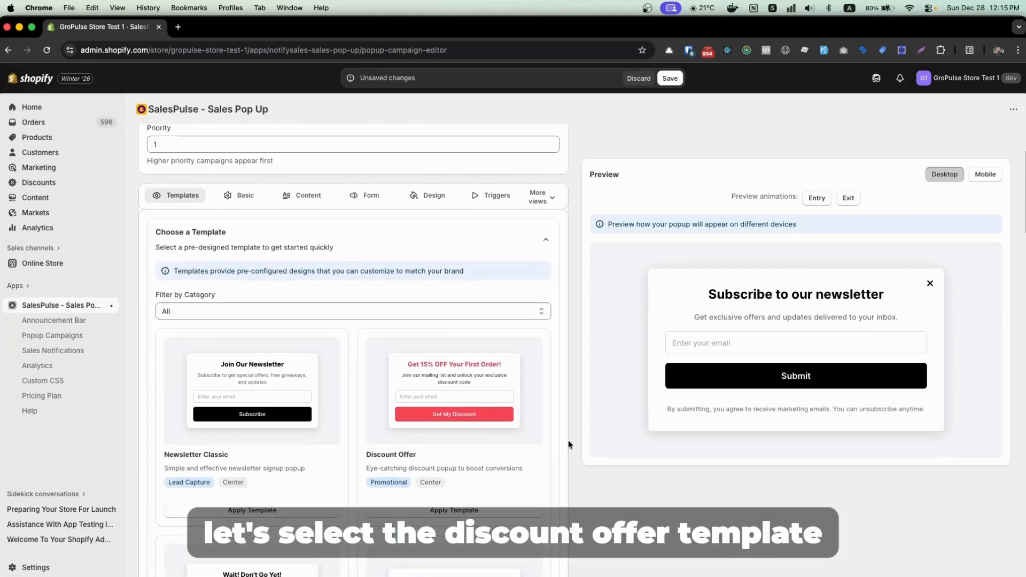
{"action": "left_click", "coordinate": [455, 509]}
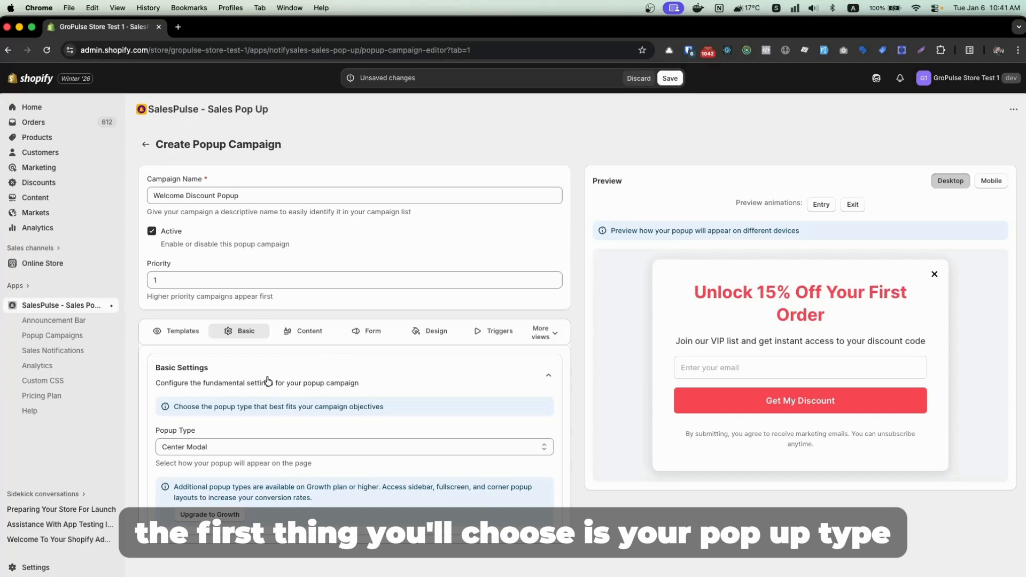
- Review the available popup types in the basic settings, keeping Center Modal selected
{"action": "left_click", "coordinate": [530, 446]}
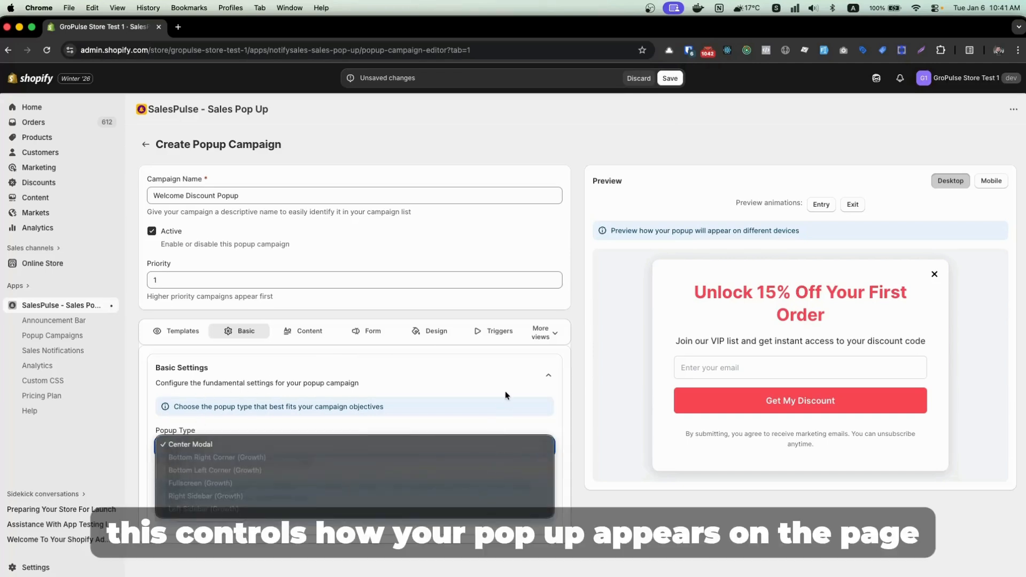
{"action": "left_click", "coordinate": [513, 421]}
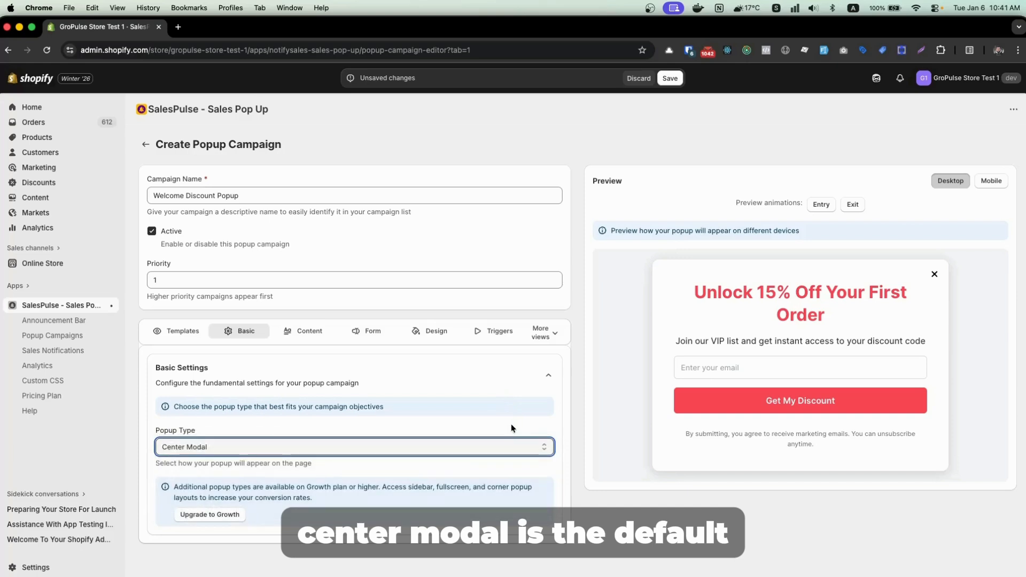
{"action": "left_click", "coordinate": [514, 421]}
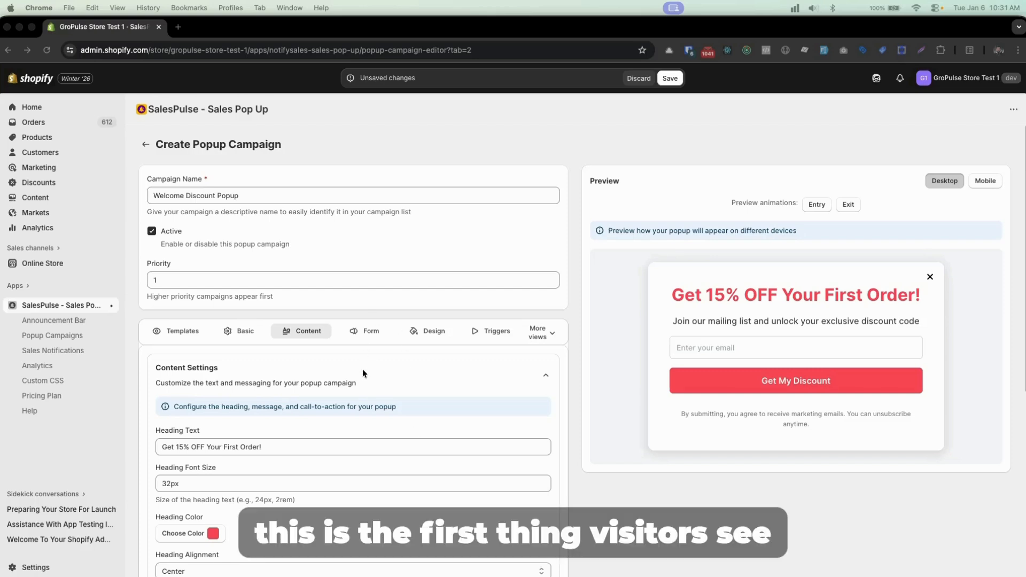
- Replace the popup's heading text with "Unlock 15% Off Your First Order"
{"action": "left_click_drag", "start_coordinate": [325, 448], "coordinate": [199, 438]}
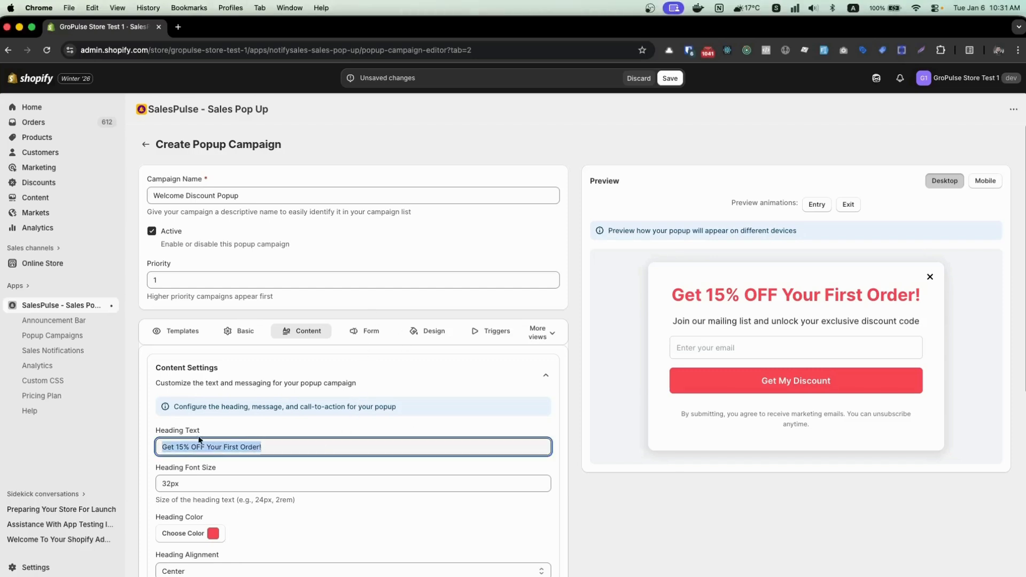
{"action": "type", "text": "Unlock 15% Off Your First Order"}
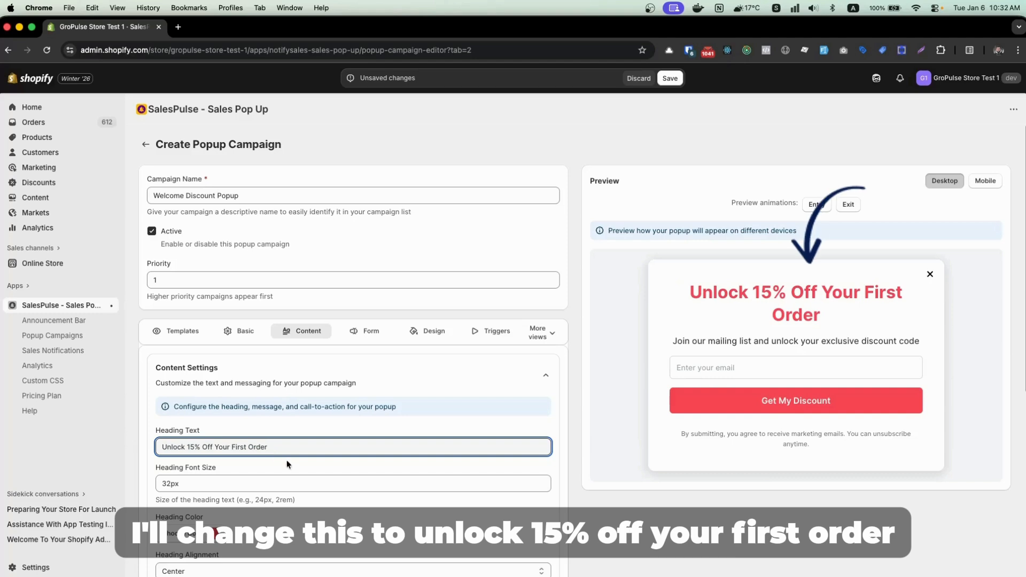
{"action": "left_click", "coordinate": [385, 498]}
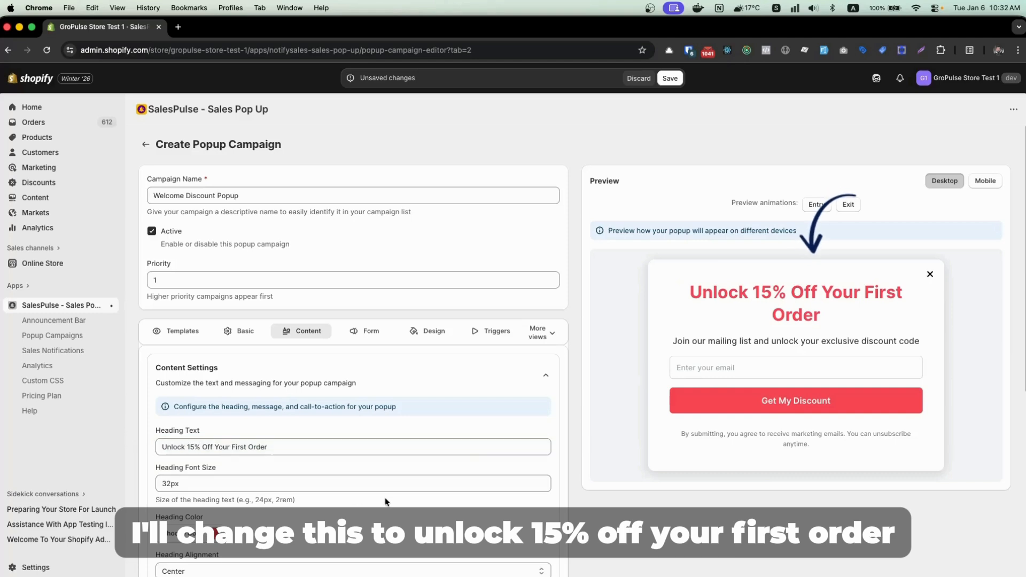
- Review the heading's color and alignment options in the content settings without changing them
{"action": "scroll", "coordinate": [385, 494], "scroll_direction": "down", "scroll_amount": 3}
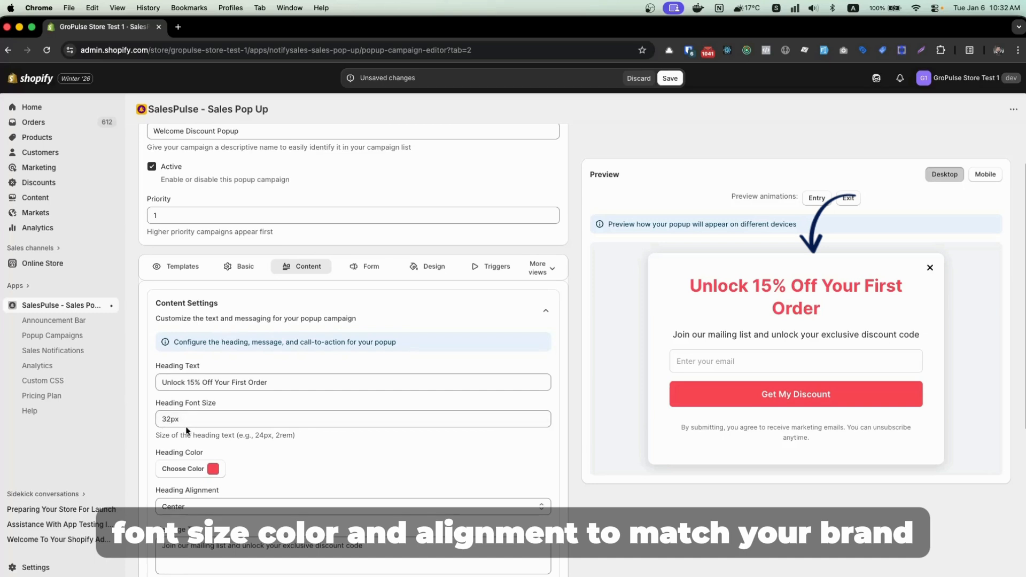
{"action": "left_click", "coordinate": [204, 469]}
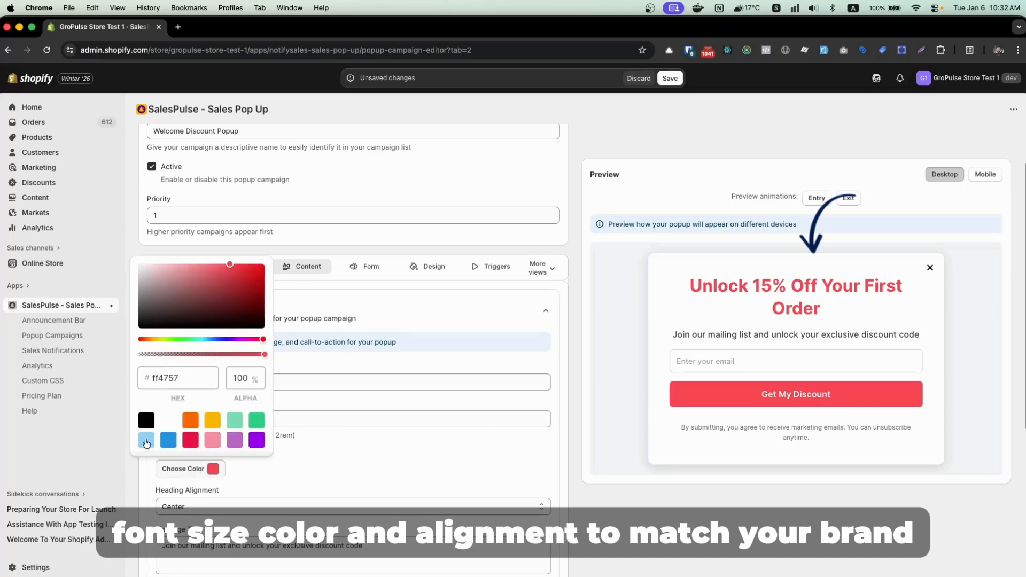
{"action": "left_click", "coordinate": [322, 452]}
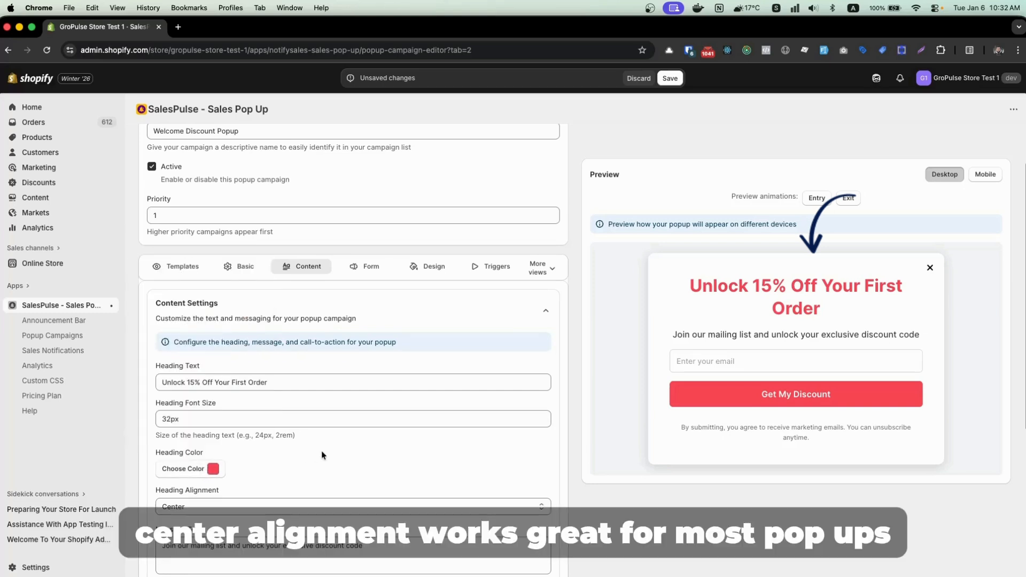
{"action": "scroll", "coordinate": [322, 452], "scroll_direction": "down", "scroll_amount": 3}
{"action": "scroll", "coordinate": [322, 451], "scroll_direction": "down", "scroll_amount": 3}
{"action": "left_click", "coordinate": [348, 324]}
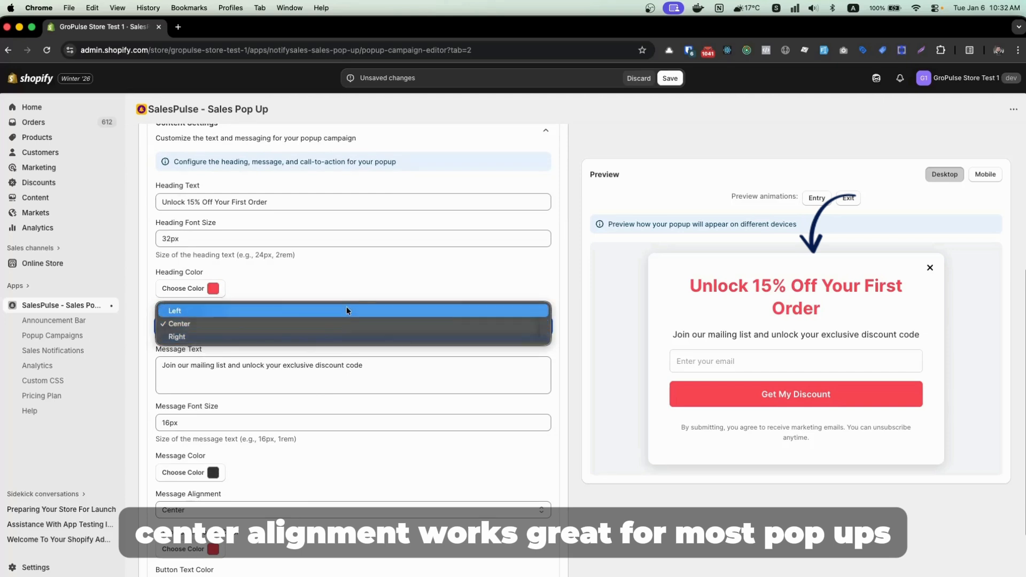
{"action": "left_click", "coordinate": [521, 283]}
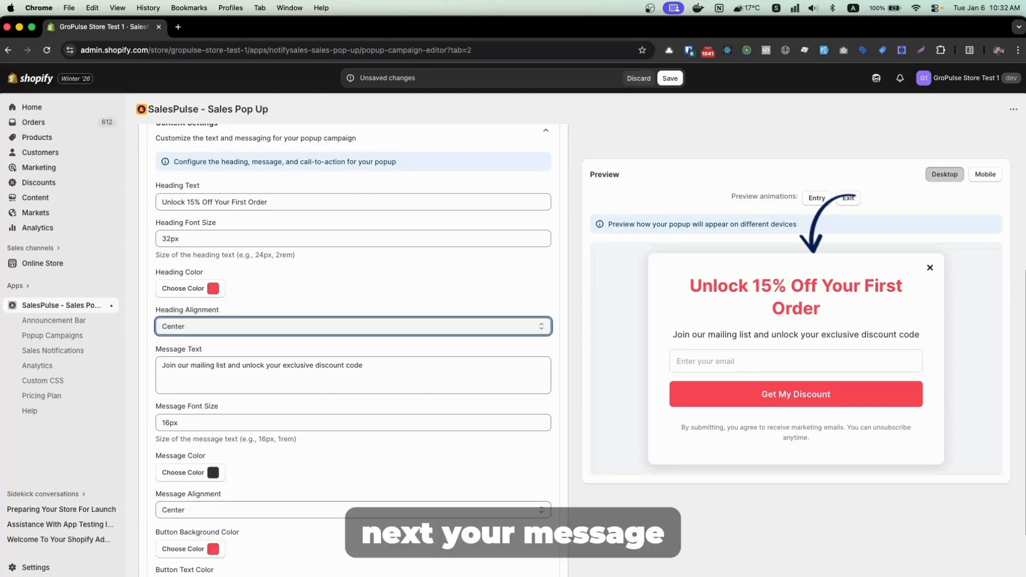
- Replace the popup's message text with "Join our VIP list and get instant access to your discount code"
{"action": "left_click_drag", "start_coordinate": [364, 366], "coordinate": [126, 365]}
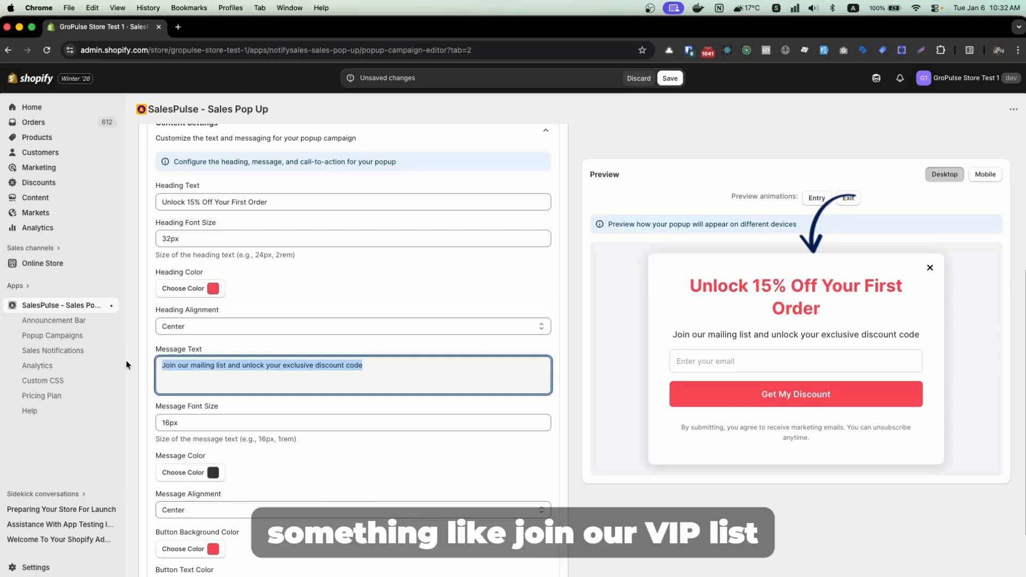
{"action": "left_click_drag", "start_coordinate": [364, 365], "coordinate": [127, 365]}
{"action": "type", "text": "Join our VIP list and get instant access to your discount code"}
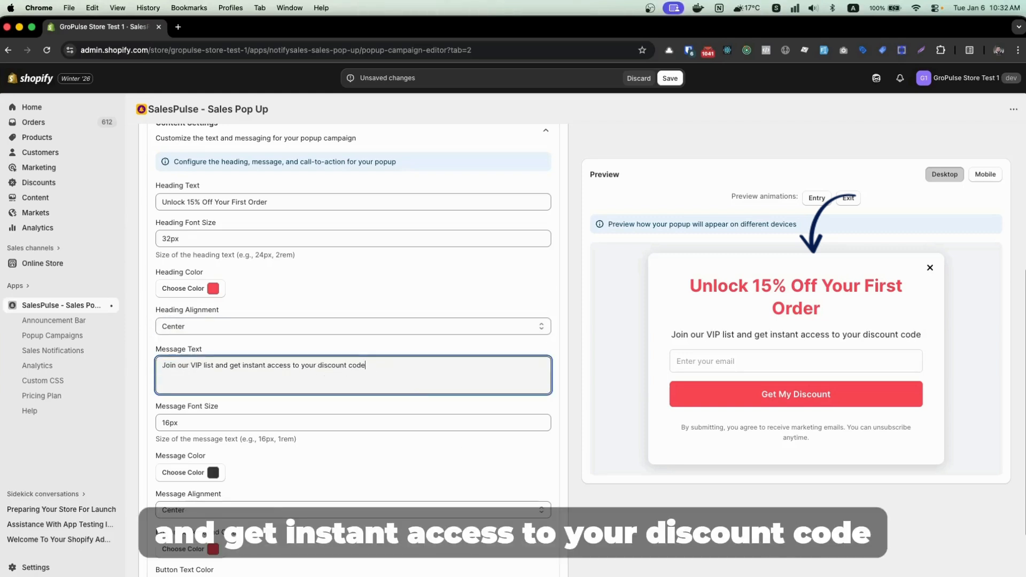
{"action": "key", "text": "super+Tab"}
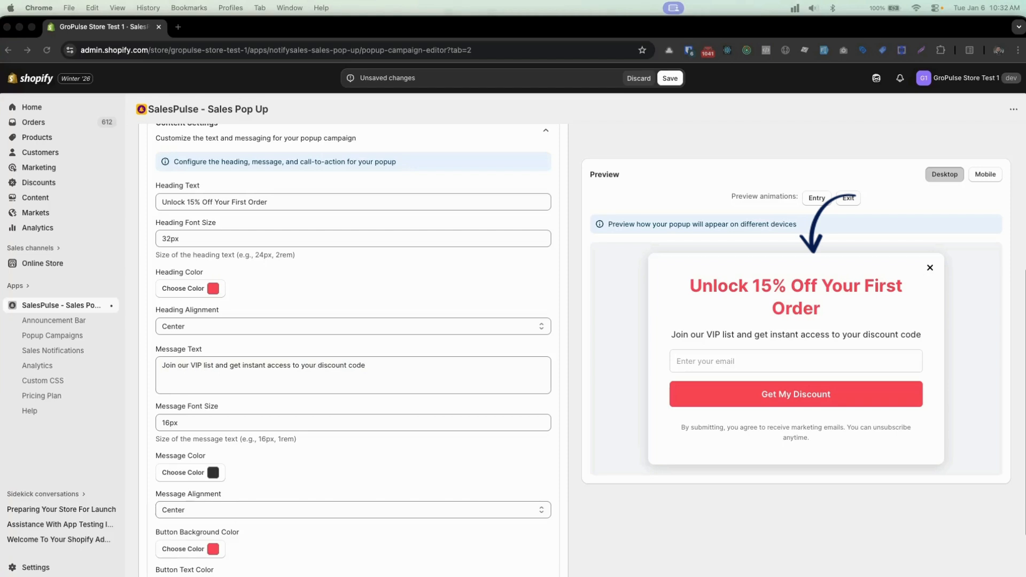
- Review the message's font size, color and alignment settings and the button's background color options without changing them
{"action": "key", "text": "super+Tab"}
{"action": "scroll", "coordinate": [496, 462], "scroll_direction": "down", "scroll_amount": 1}
{"action": "scroll", "coordinate": [496, 463], "scroll_direction": "down", "scroll_amount": 2}
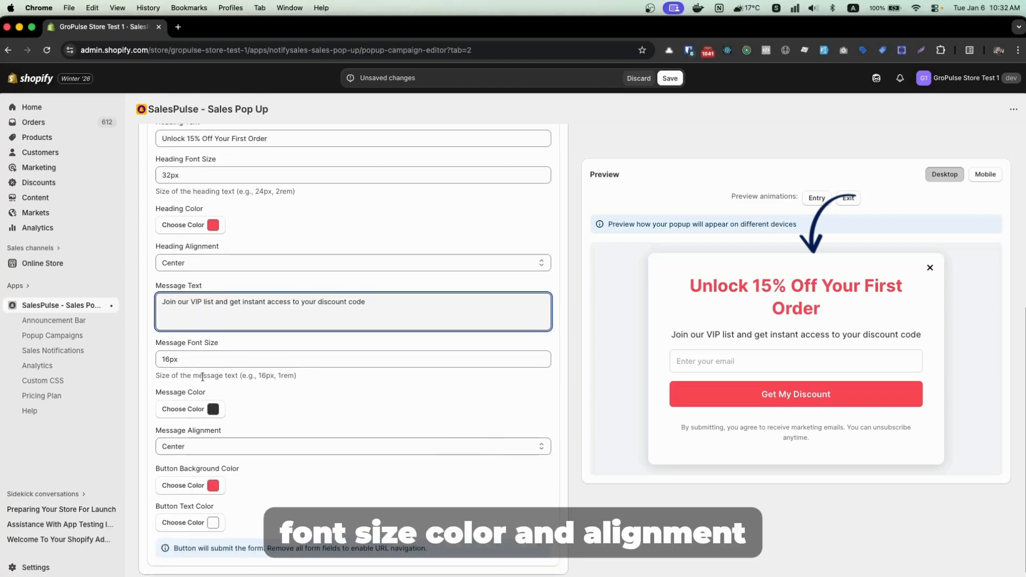
{"action": "left_click", "coordinate": [179, 413]}
{"action": "left_click", "coordinate": [352, 443]}
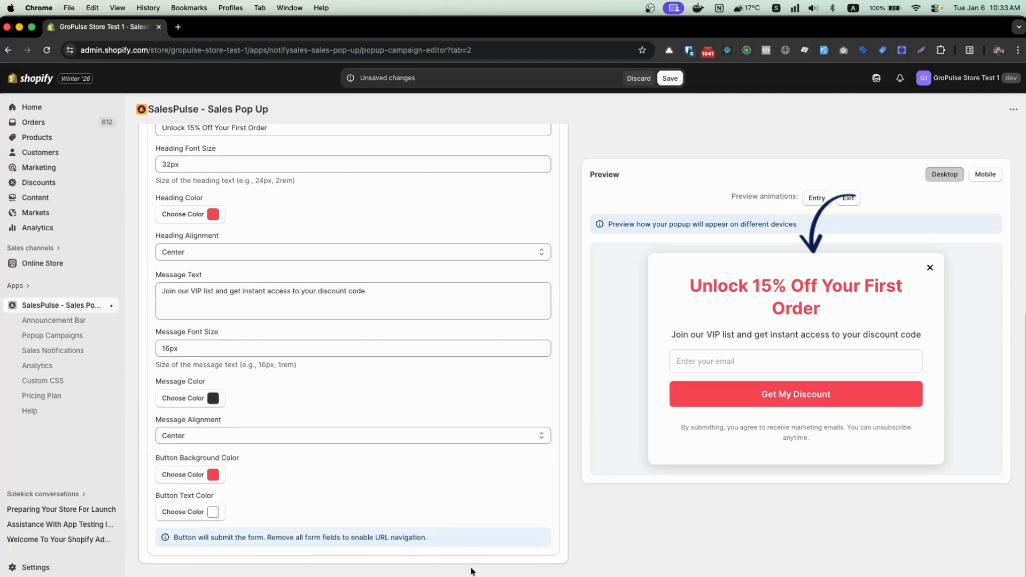
{"action": "left_click", "coordinate": [209, 481]}
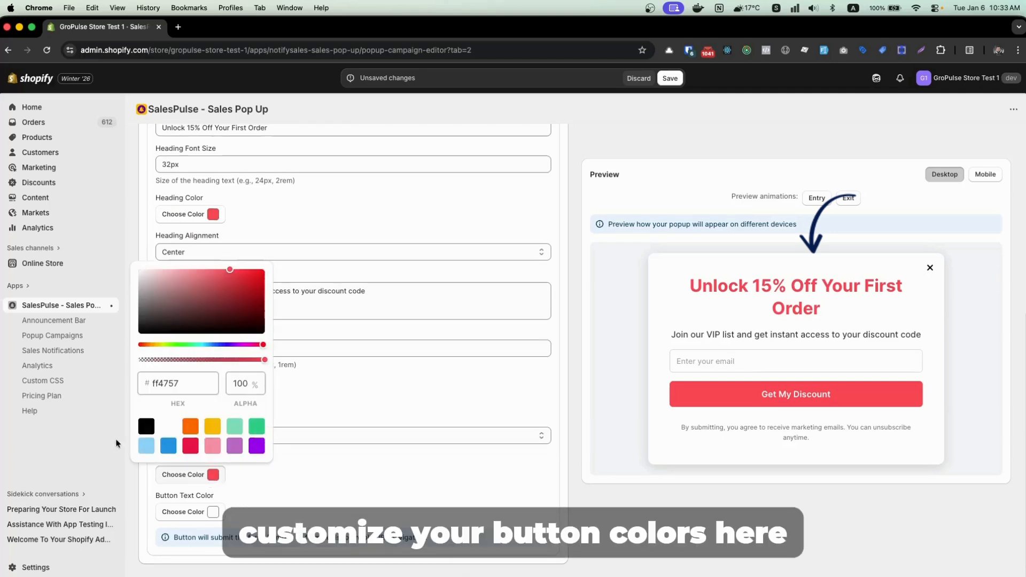
{"action": "left_click", "coordinate": [321, 468]}
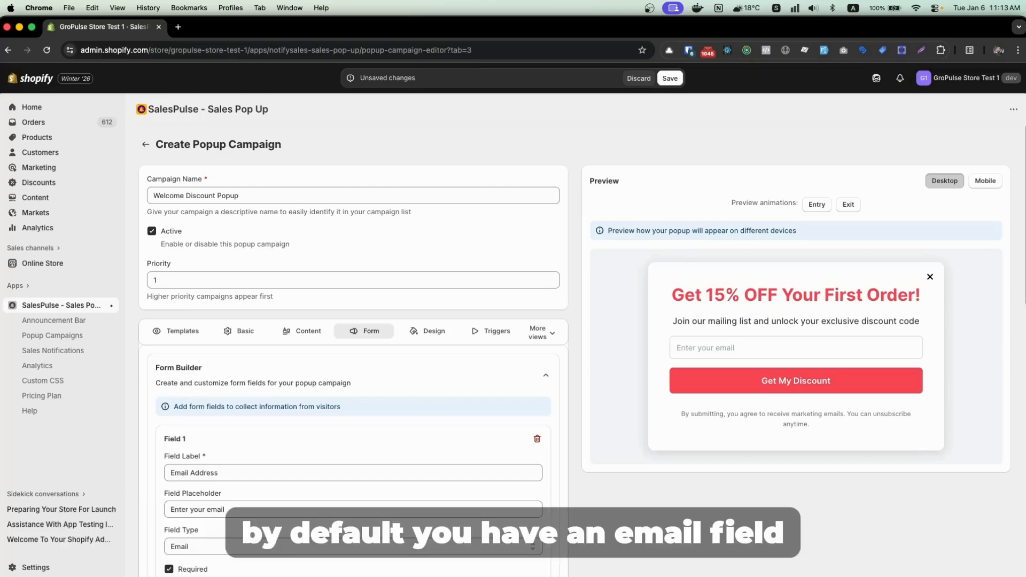
- Add a second field to the popup form and set its field type to Name
{"action": "scroll", "coordinate": [1023, 214], "scroll_direction": "down", "scroll_amount": 5}
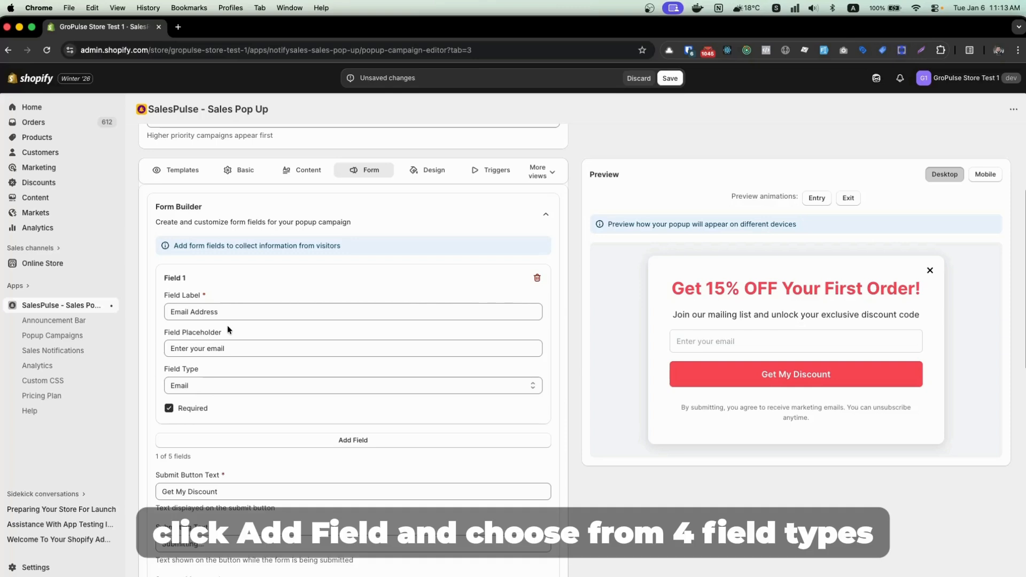
{"action": "left_click", "coordinate": [365, 439]}
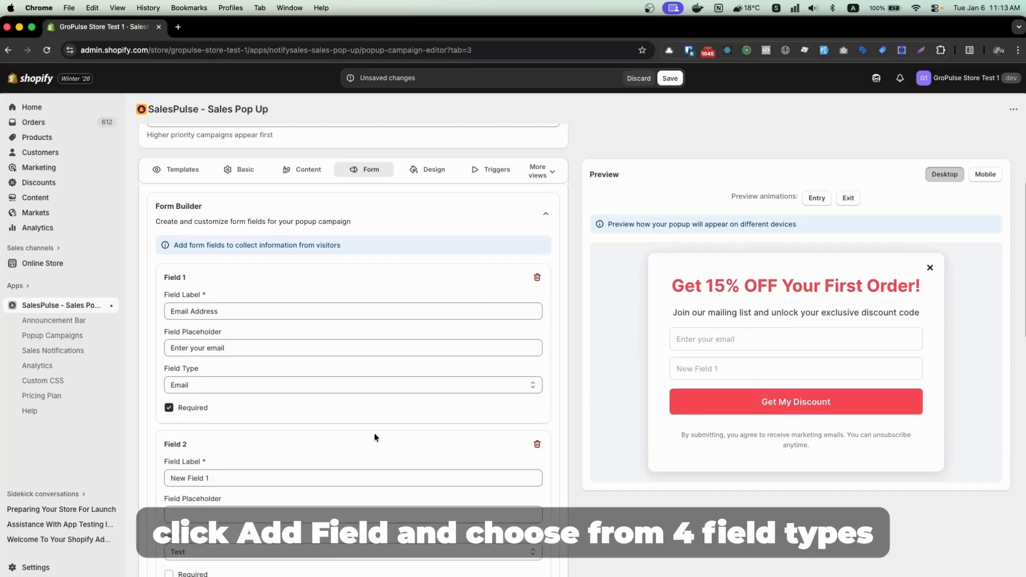
{"action": "scroll", "coordinate": [374, 433], "scroll_direction": "down", "scroll_amount": 2}
{"action": "scroll", "coordinate": [358, 423], "scroll_direction": "down", "scroll_amount": 4}
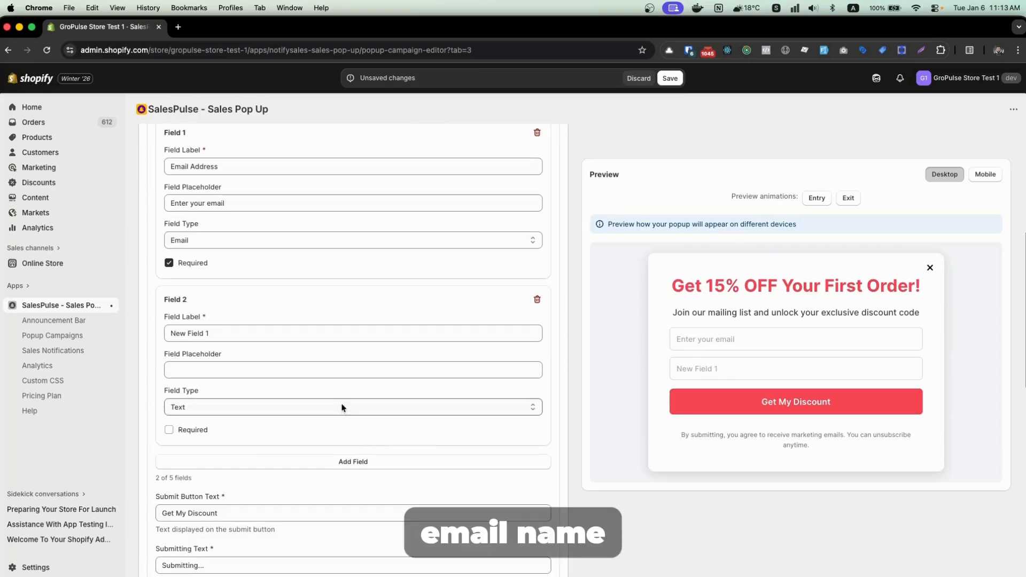
{"action": "left_click", "coordinate": [343, 407]}
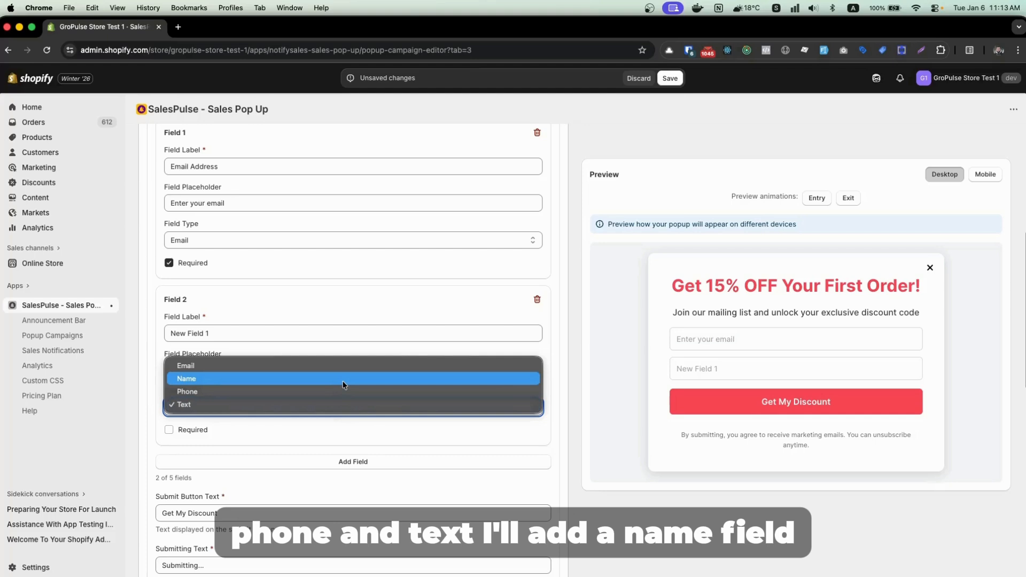
{"action": "left_click", "coordinate": [344, 379]}
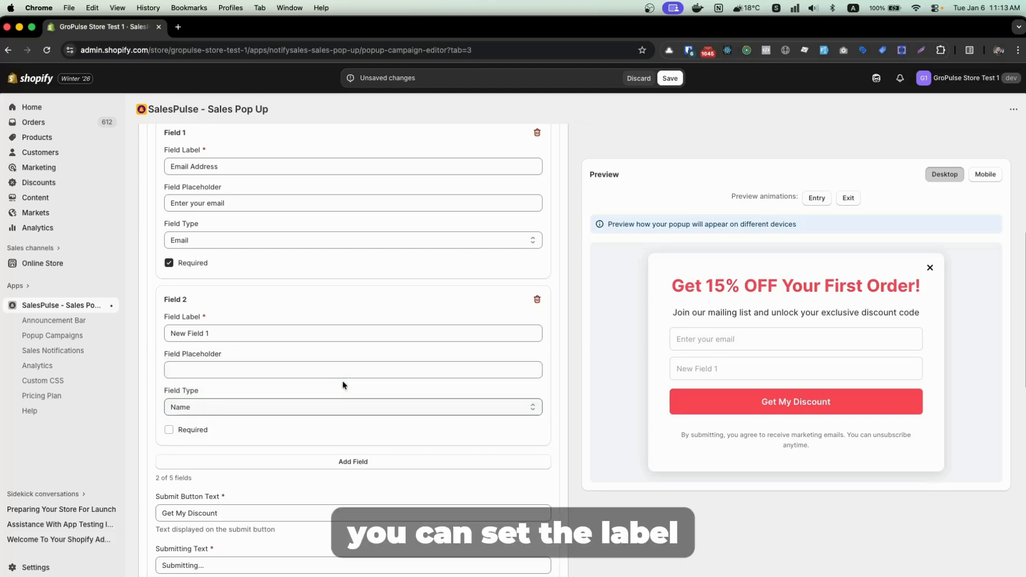
- Label the second form field "Name" and set its placeholder to "Enter your name"
{"action": "triple_click", "coordinate": [214, 333]}
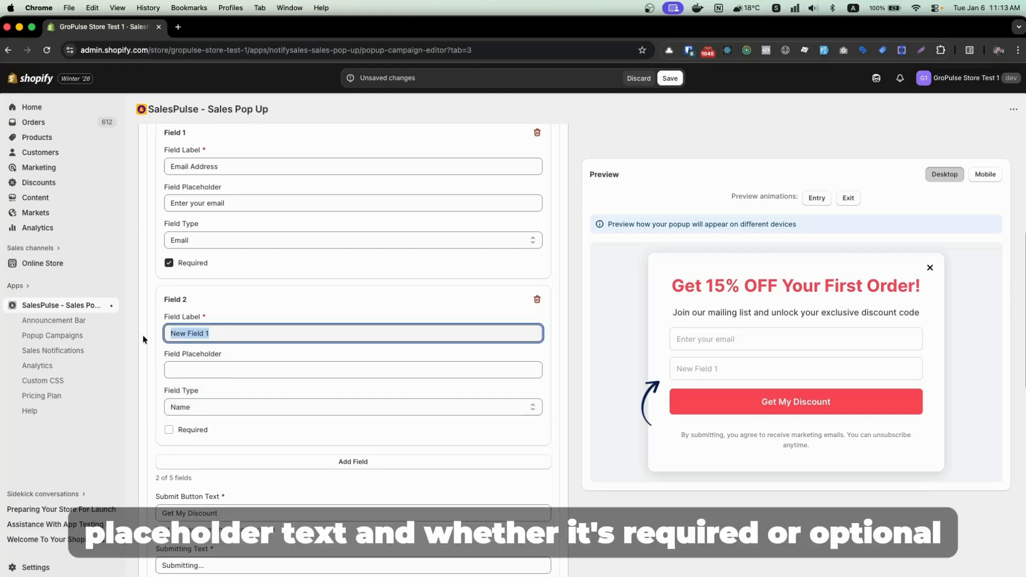
{"action": "type", "text": "Name"}
{"action": "key", "text": "Tab"}
{"action": "type", "text": "ENTER"}
{"action": "key", "text": "BackSpace"}
{"action": "key", "text": "BackSpace"}
{"action": "key", "text": "BackSpace"}
{"action": "key", "text": "BackSpace"}
{"action": "key", "text": "BackSpace"}
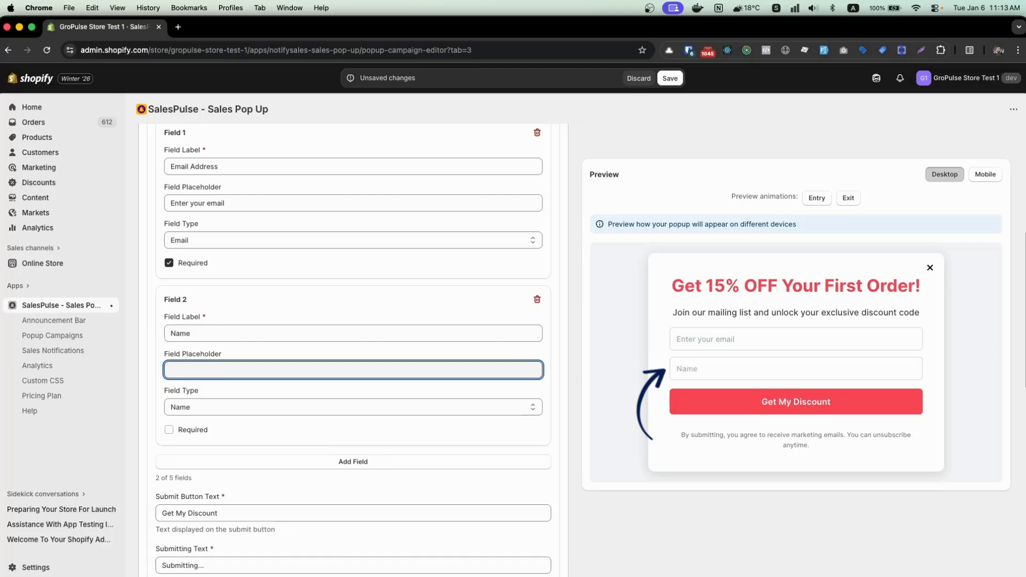
{"action": "type", "text": "Enter your name"}
- Review the form's submit button text, success message, form note and validation message settings
{"action": "scroll", "coordinate": [1010, 459], "scroll_direction": "down", "scroll_amount": 10}
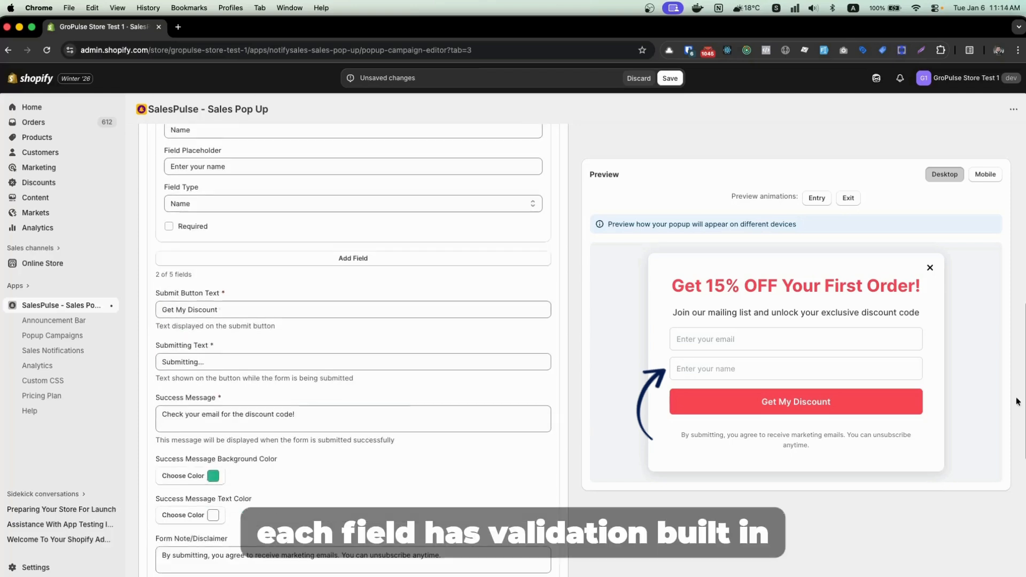
{"action": "scroll", "coordinate": [1011, 480], "scroll_direction": "down", "scroll_amount": 3}
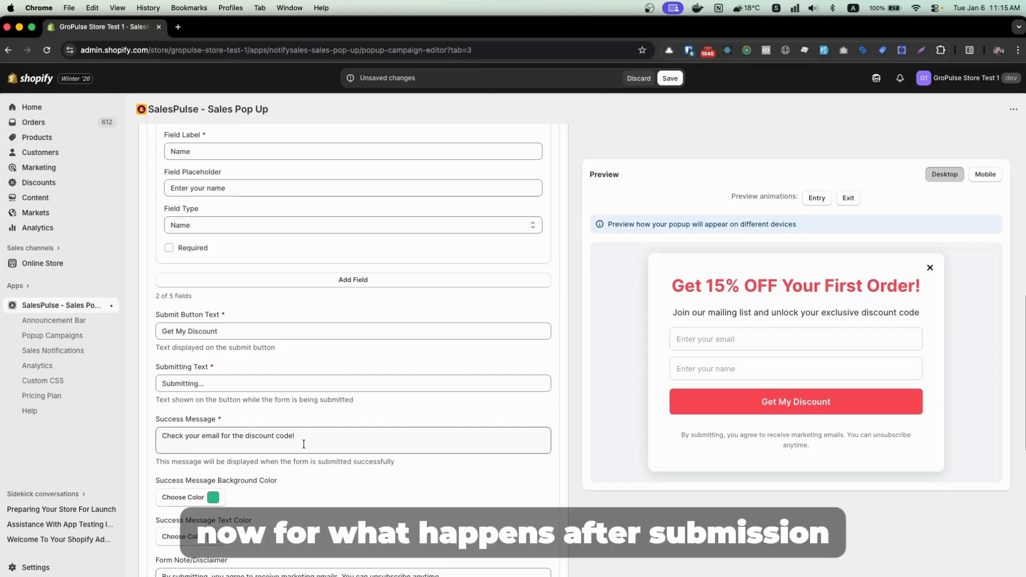
{"action": "scroll", "coordinate": [303, 444], "scroll_direction": "down", "scroll_amount": 5}
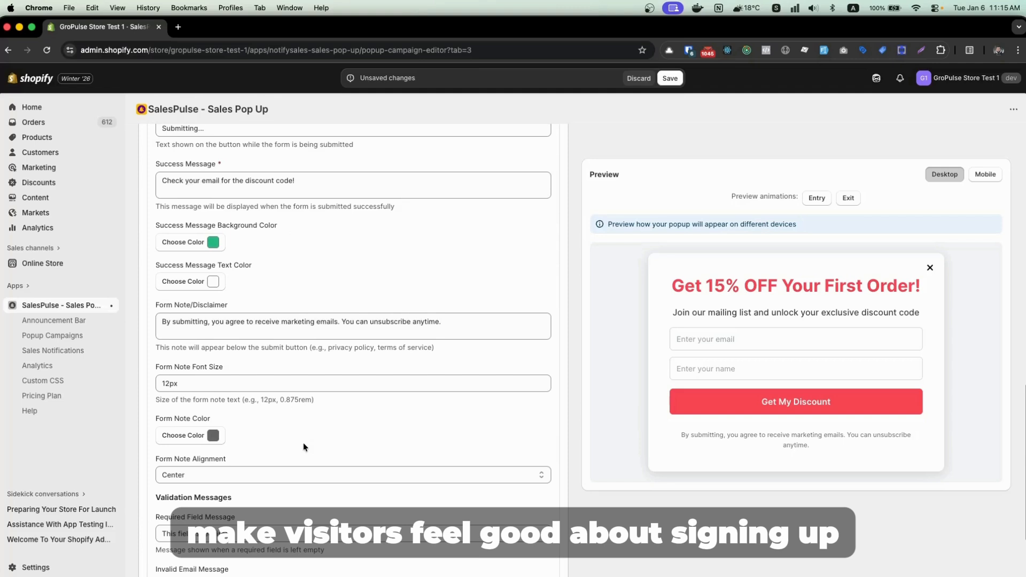
{"action": "scroll", "coordinate": [303, 446], "scroll_direction": "down", "scroll_amount": 1}
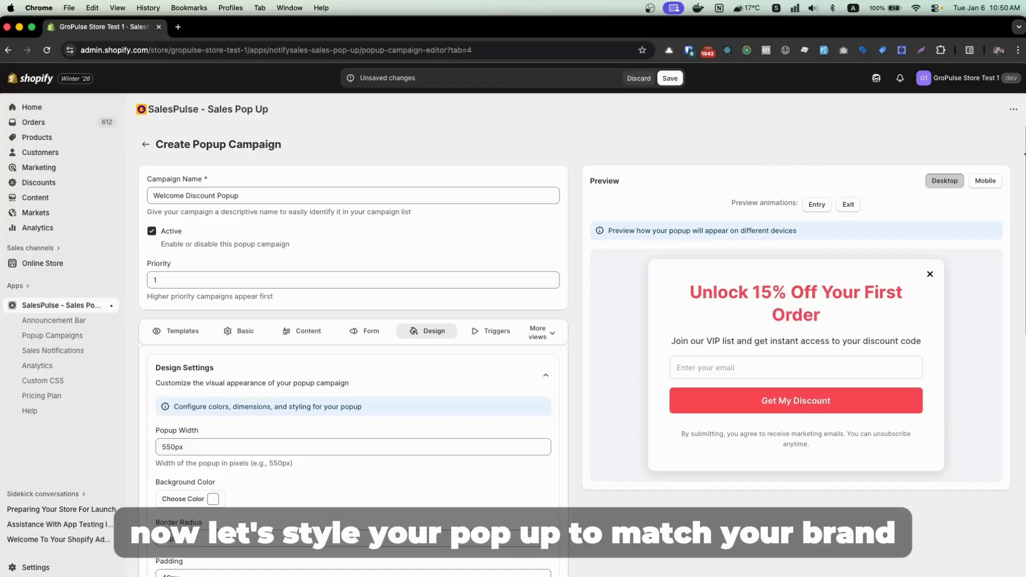
- Review the popup's width, border radius and padding in the design settings without changing them
{"action": "scroll", "coordinate": [353, 342], "scroll_direction": "down", "scroll_amount": 4}
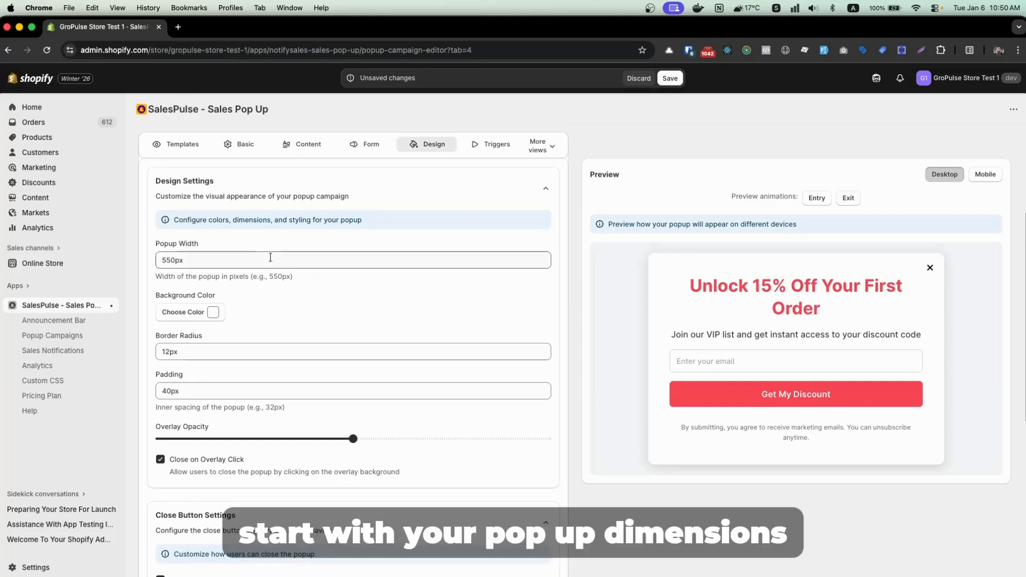
{"action": "left_click_drag", "start_coordinate": [265, 257], "coordinate": [66, 262]}
{"action": "left_click", "coordinate": [386, 298]}
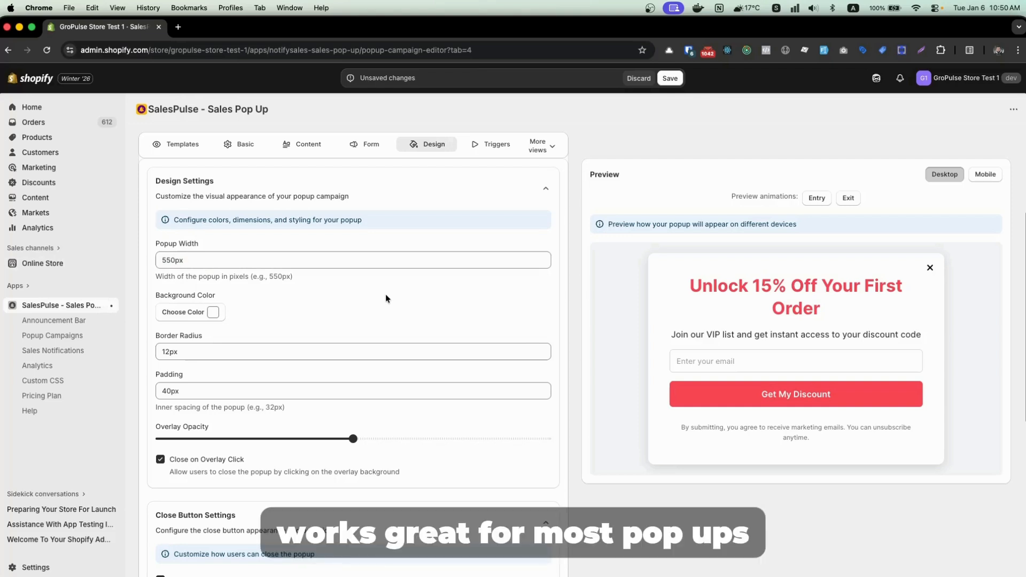
{"action": "left_click_drag", "start_coordinate": [256, 352], "coordinate": [134, 356]}
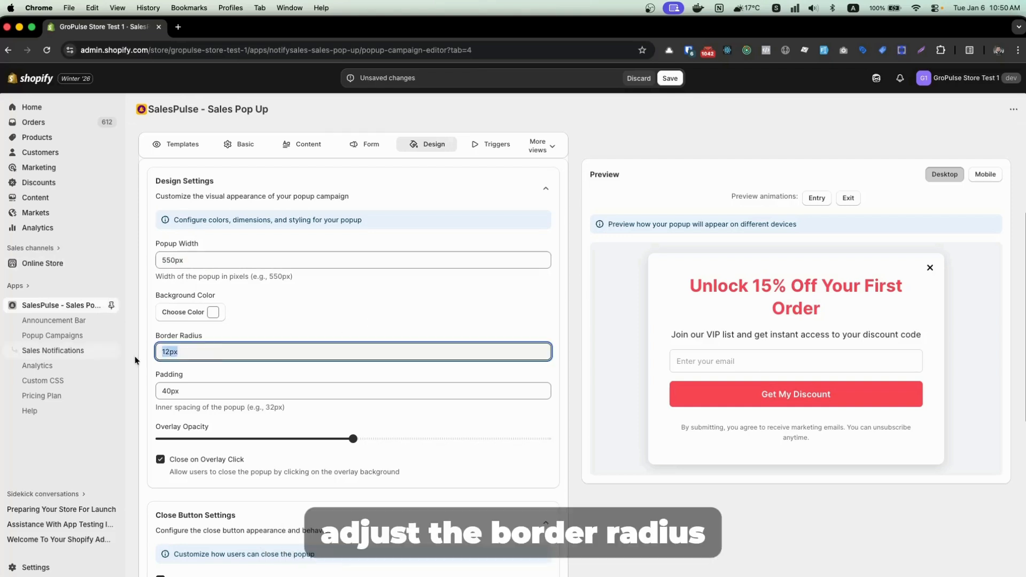
{"action": "left_click", "coordinate": [234, 375]}
{"action": "left_click_drag", "start_coordinate": [224, 389], "coordinate": [131, 387]}
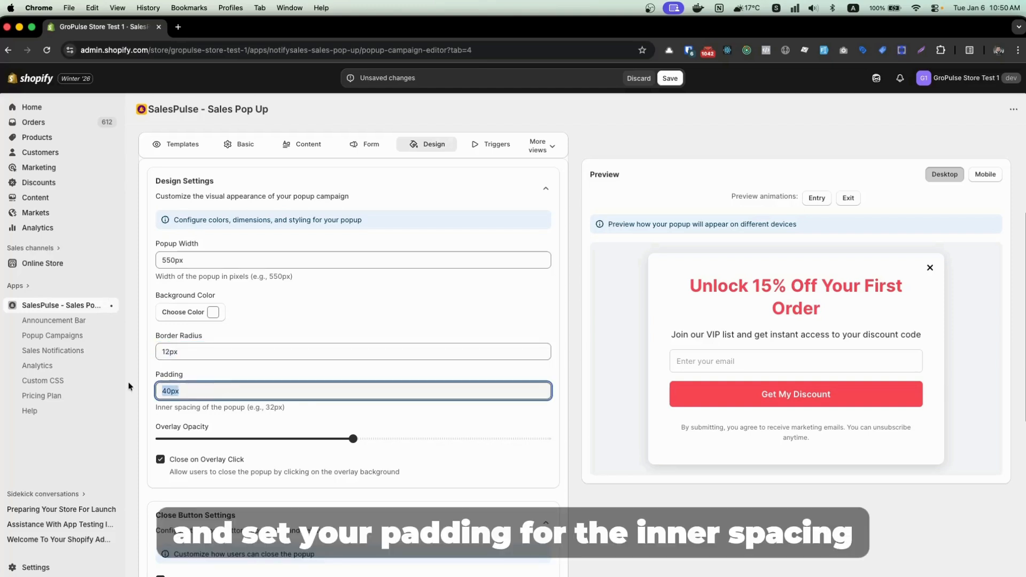
{"action": "left_click", "coordinate": [362, 417]}
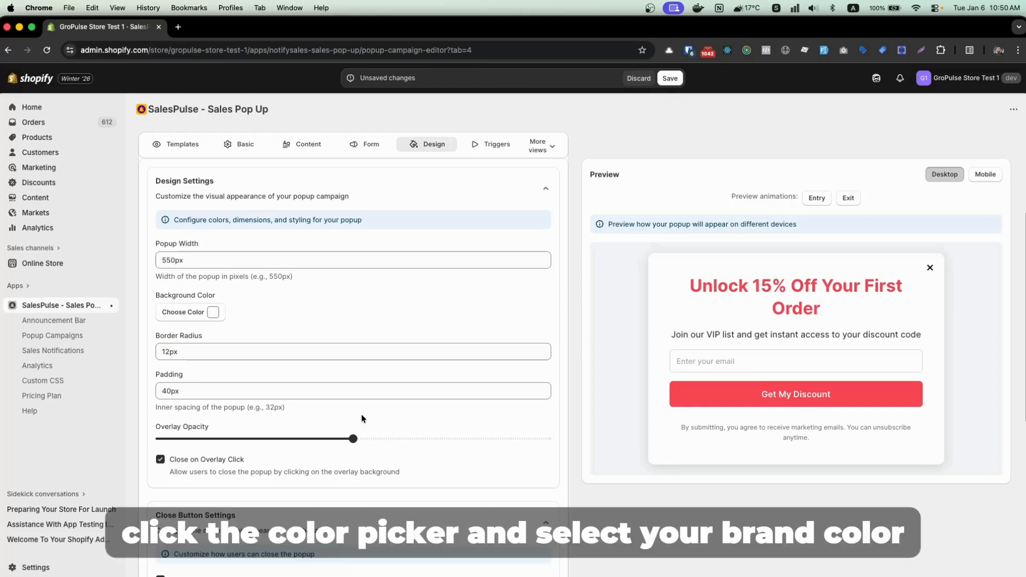
- Inspect the popup's background color picker with its hex code entry and the overlay opacity setting
{"action": "left_click", "coordinate": [217, 314]}
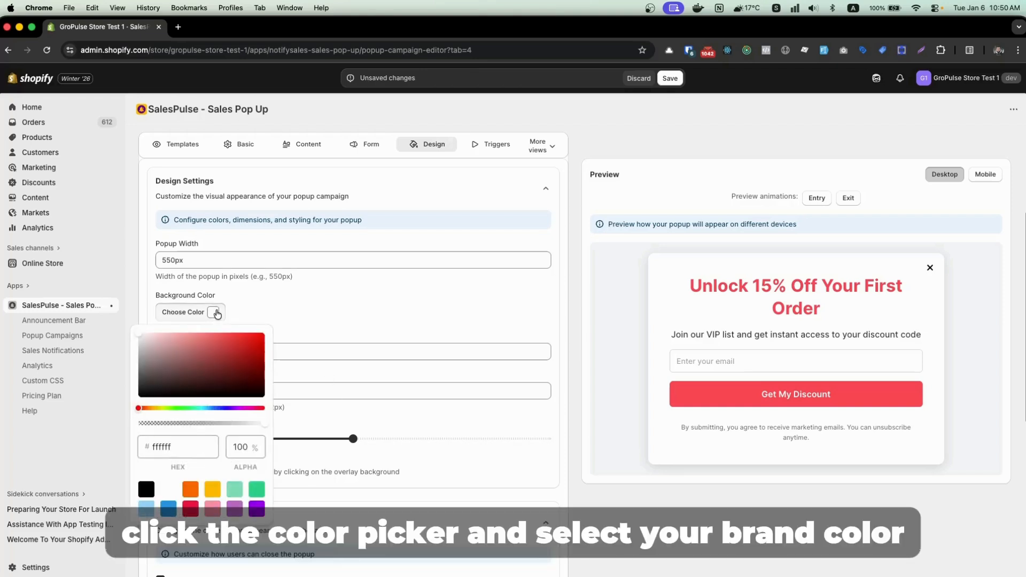
{"action": "left_click", "coordinate": [147, 454]}
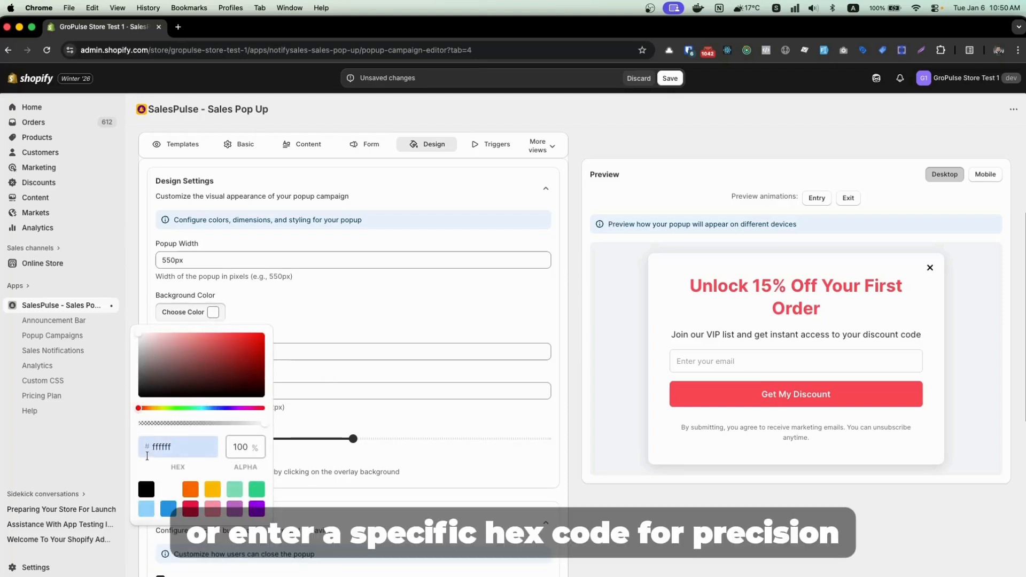
{"action": "left_click", "coordinate": [450, 301]}
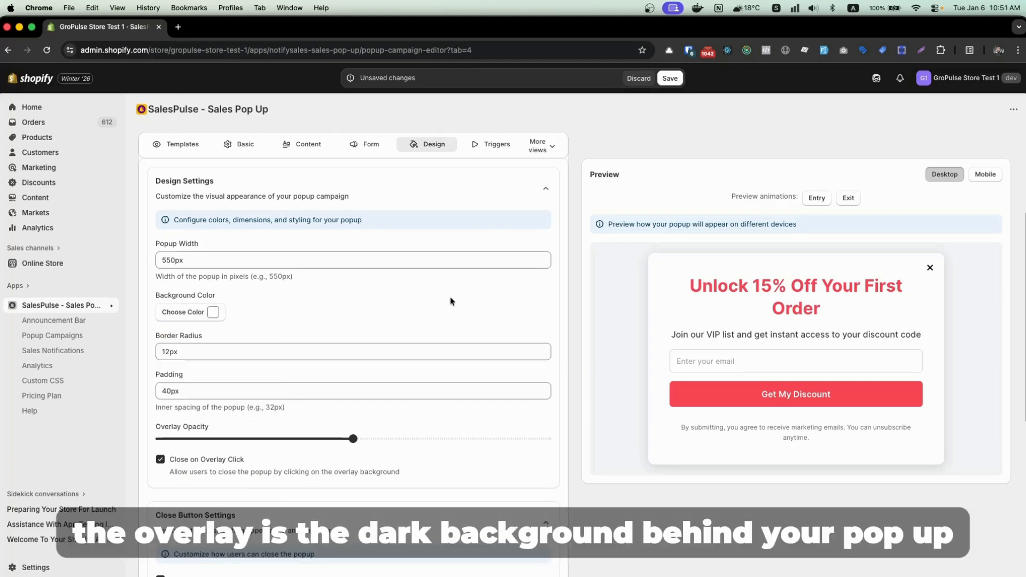
{"action": "left_click", "coordinate": [352, 439]}
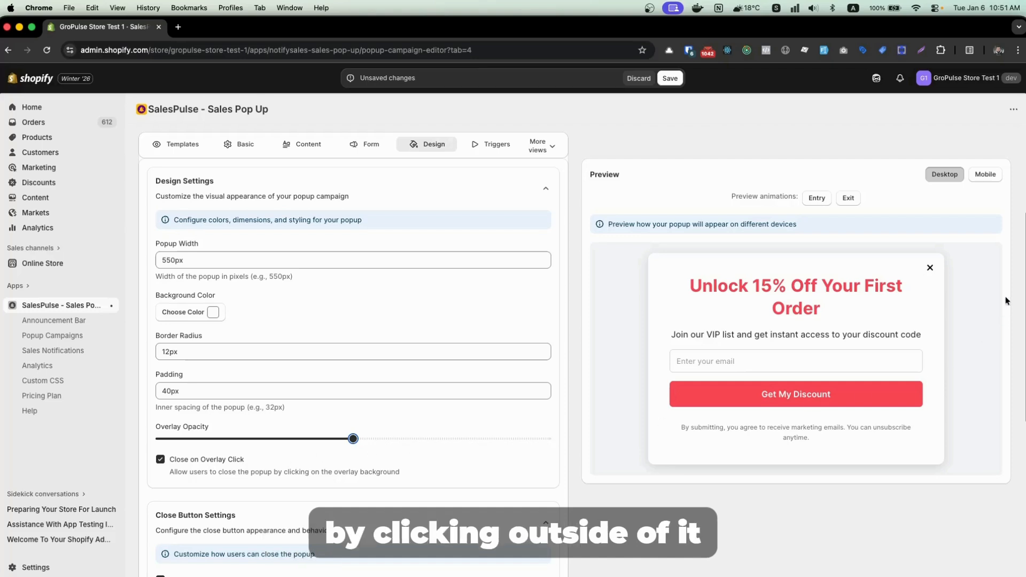
- Review the close button's style, button color, background color and show-after delay settings without changing them
{"action": "scroll", "coordinate": [1024, 334], "scroll_direction": "down", "scroll_amount": 3}
{"action": "scroll", "coordinate": [1024, 334], "scroll_direction": "down", "scroll_amount": 4}
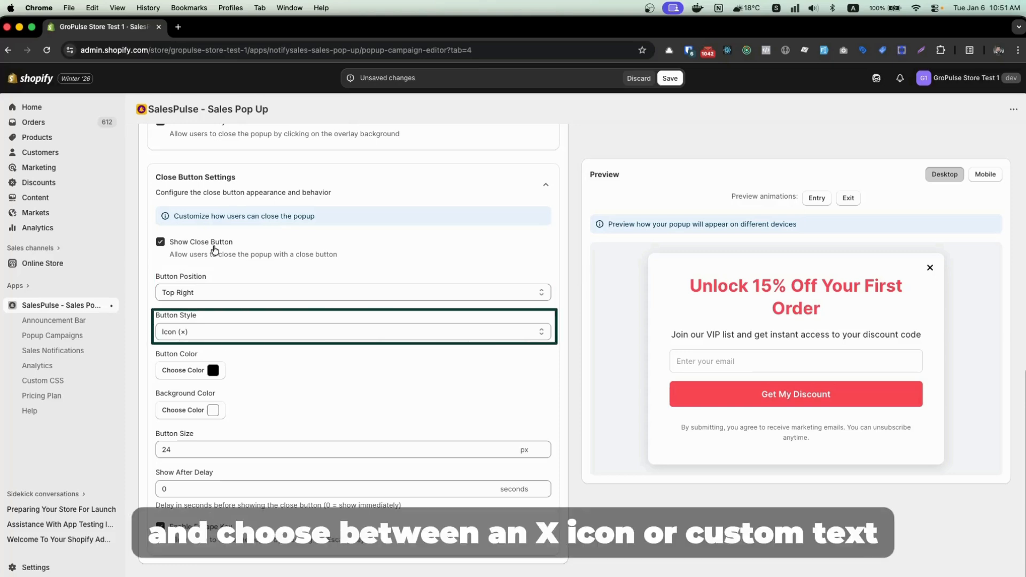
{"action": "left_click", "coordinate": [184, 370]}
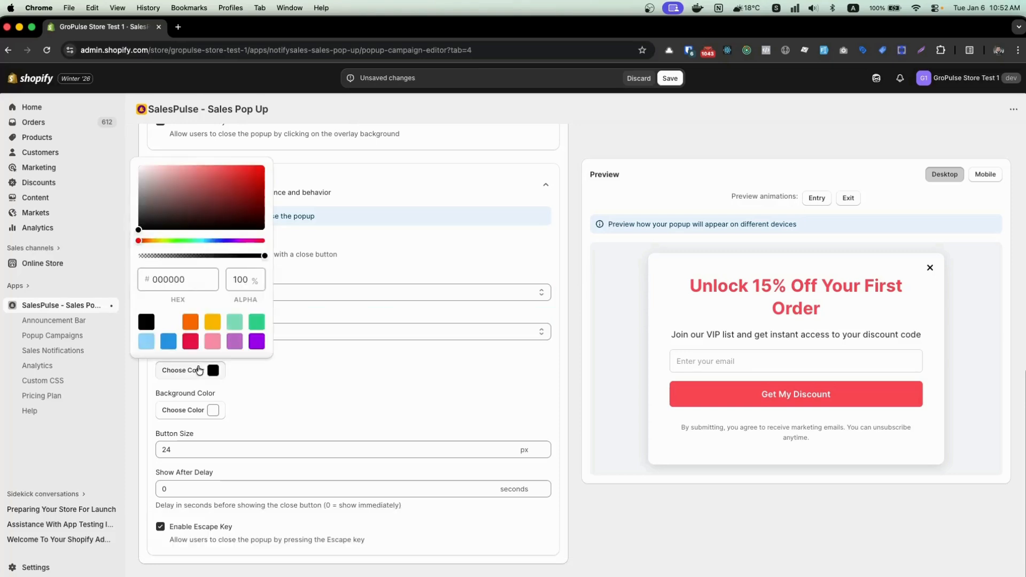
{"action": "left_click", "coordinate": [197, 413]}
{"action": "left_click", "coordinate": [294, 406]}
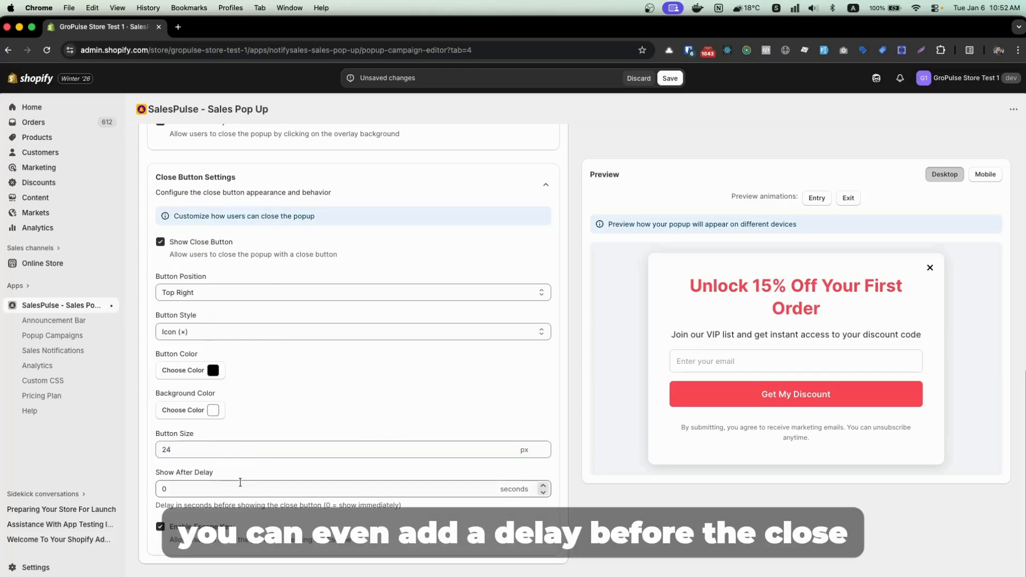
{"action": "left_click", "coordinate": [273, 489]}
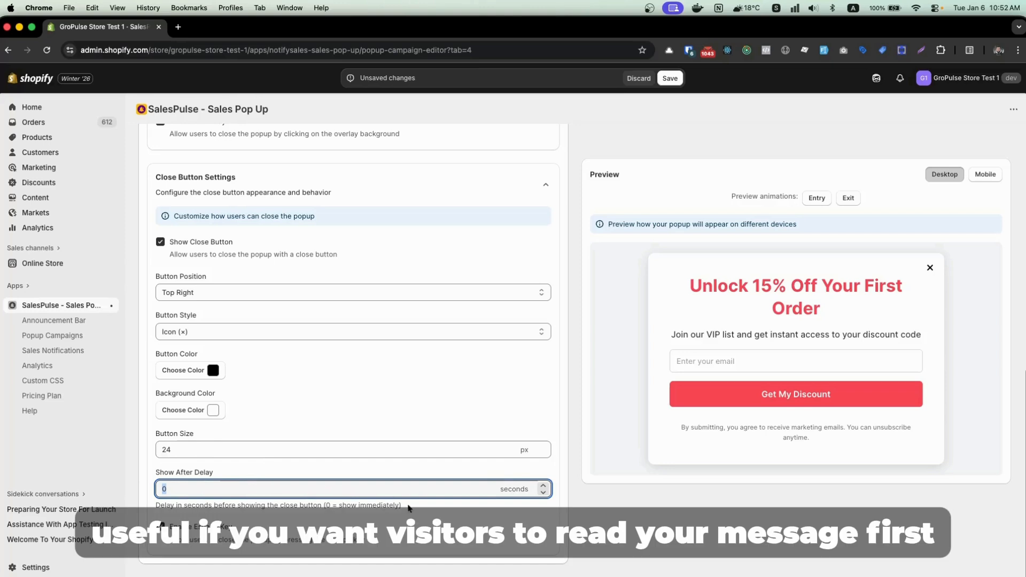
{"action": "left_click", "coordinate": [426, 510]}
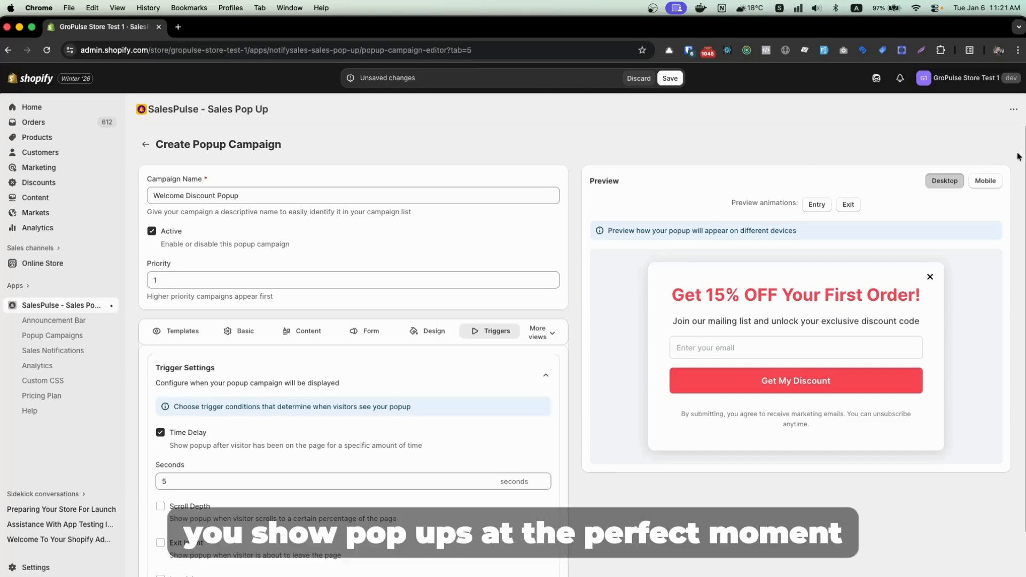
- Enable the Scroll Depth trigger to examine its scroll percentage setting, and disable it again
{"action": "scroll", "coordinate": [1023, 194], "scroll_direction": "down", "scroll_amount": 2}
{"action": "scroll", "coordinate": [1024, 195], "scroll_direction": "down", "scroll_amount": 1}
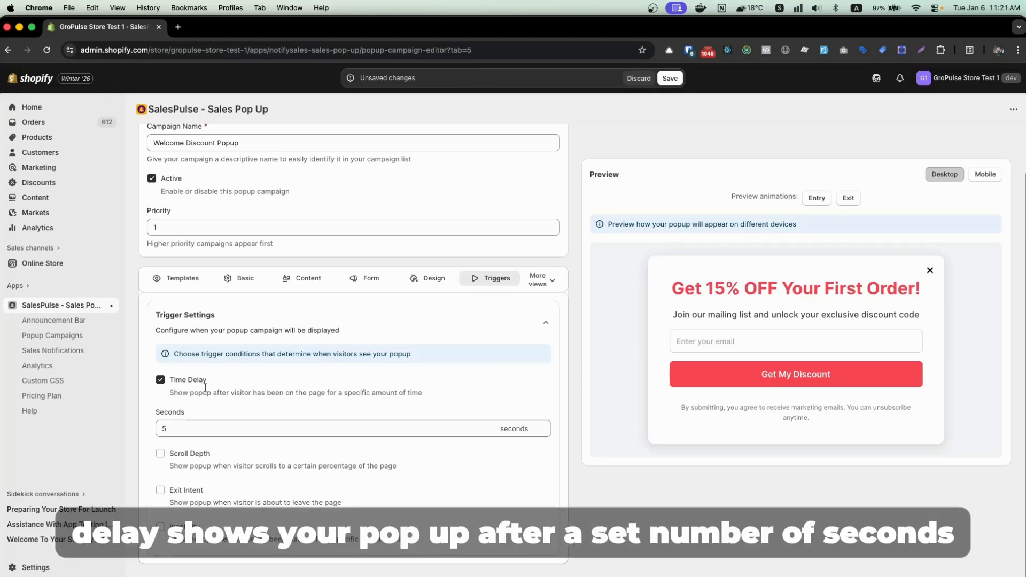
{"action": "left_click", "coordinate": [160, 453]}
{"action": "scroll", "coordinate": [372, 465], "scroll_direction": "down", "scroll_amount": 1}
{"action": "scroll", "coordinate": [373, 465], "scroll_direction": "down", "scroll_amount": 1}
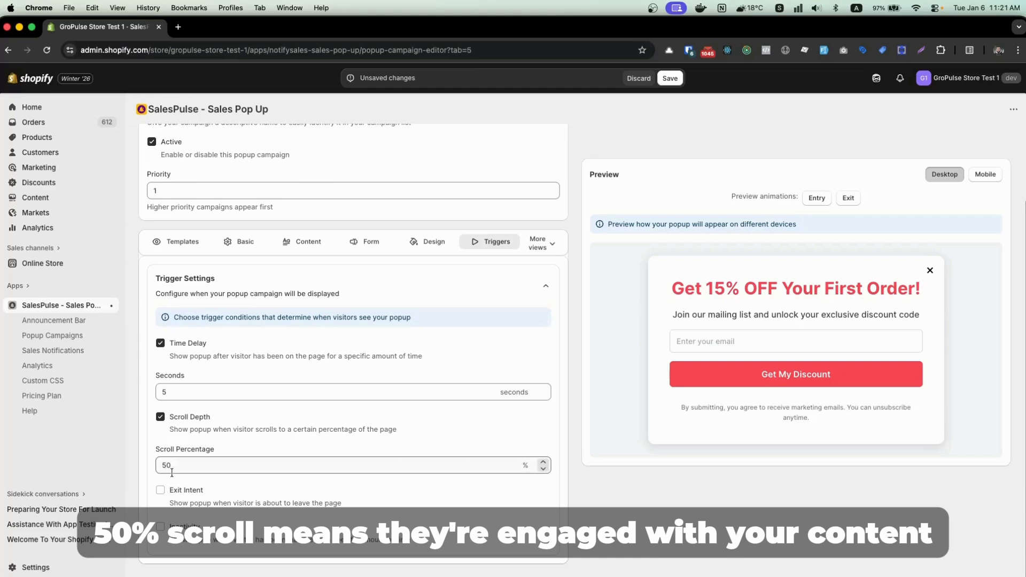
{"action": "left_click", "coordinate": [159, 418]}
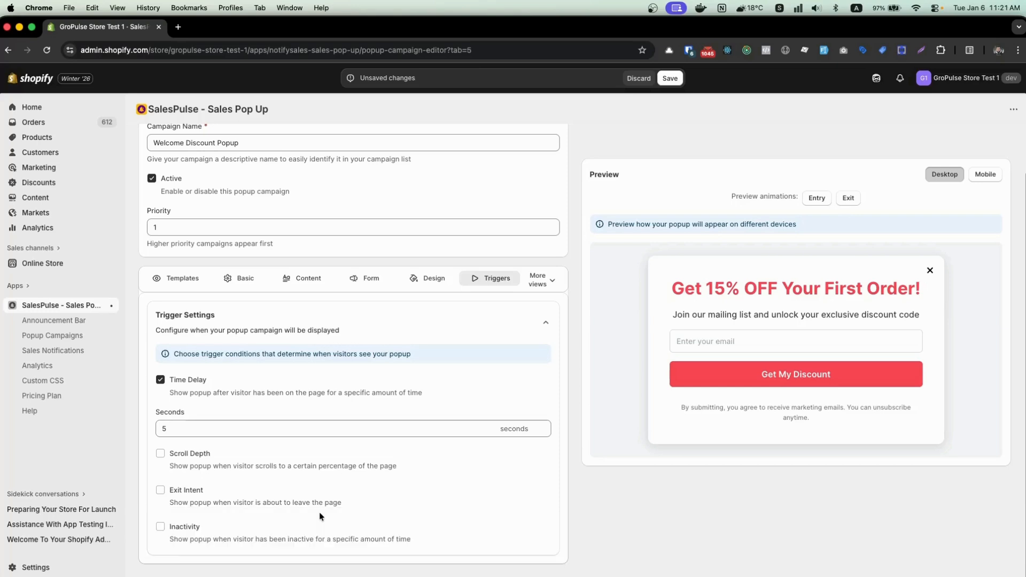
- Enable the Inactivity trigger to examine its duration setting, and disable it again
{"action": "left_click", "coordinate": [160, 527]}
{"action": "scroll", "coordinate": [278, 507], "scroll_direction": "down", "scroll_amount": 1}
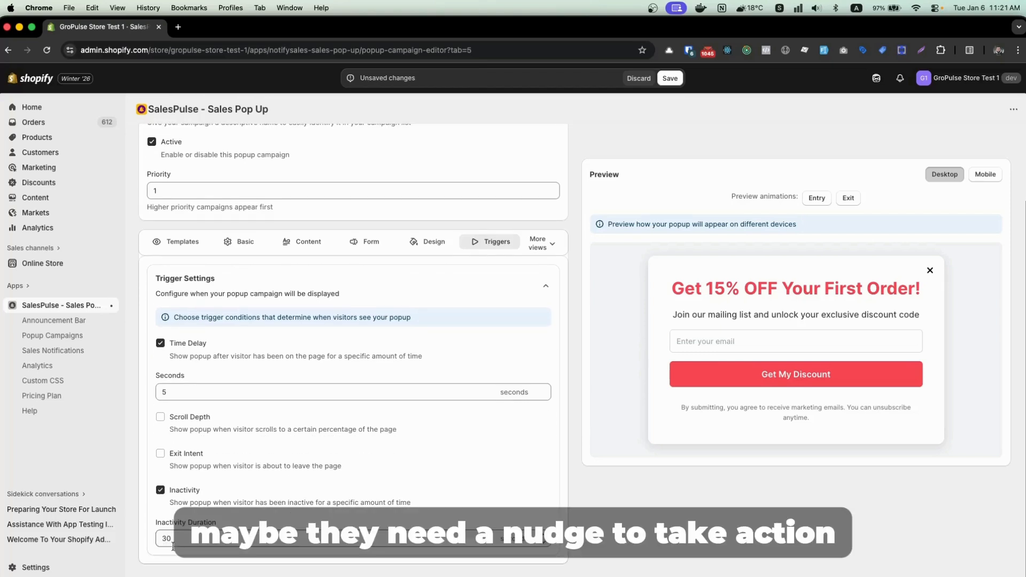
{"action": "left_click", "coordinate": [161, 492]}
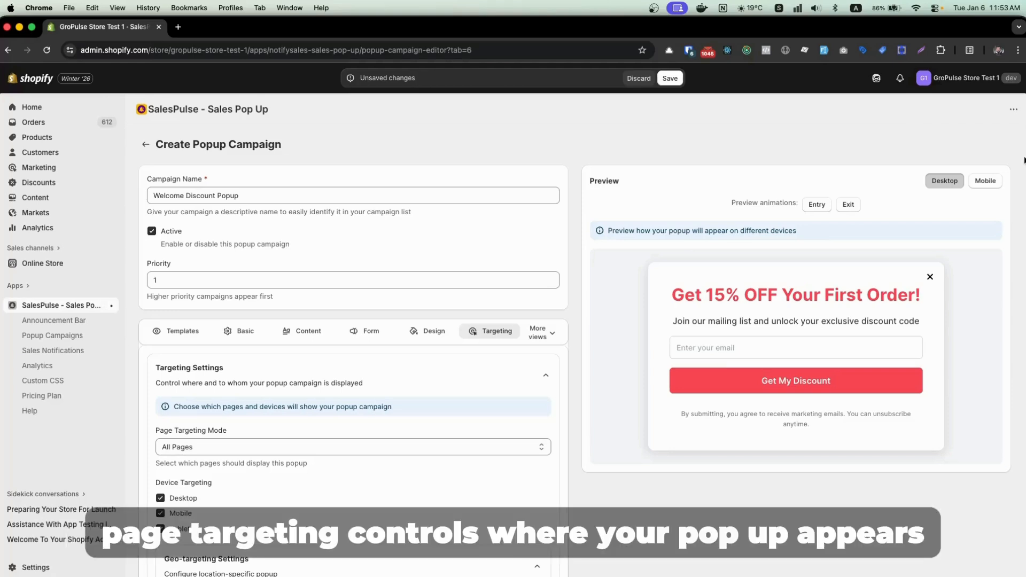
- Set the page targeting mode to Specific Pages and select the Home Page and Product Pages
{"action": "scroll", "coordinate": [1021, 287], "scroll_direction": "down", "scroll_amount": 5}
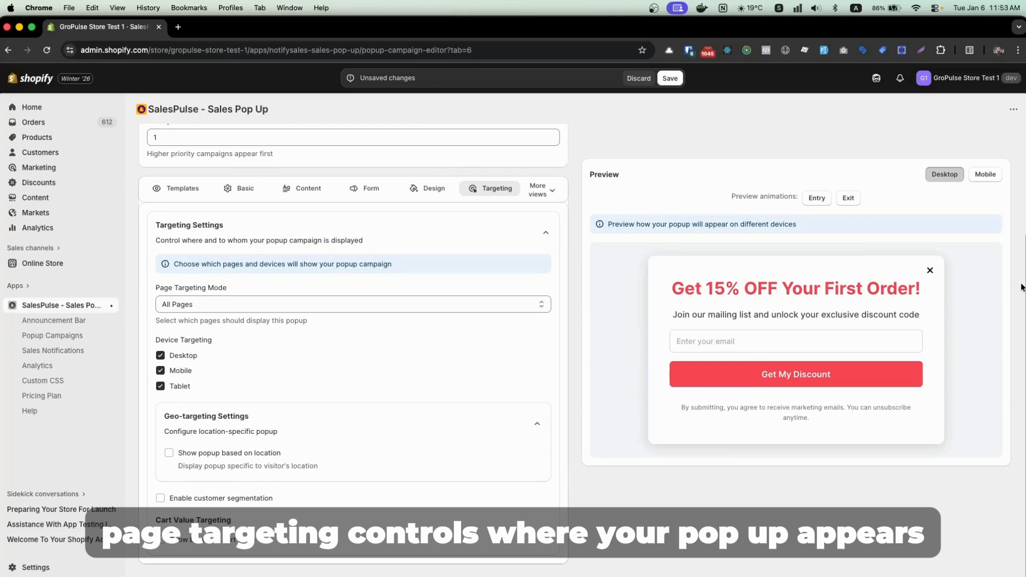
{"action": "left_click", "coordinate": [539, 305]}
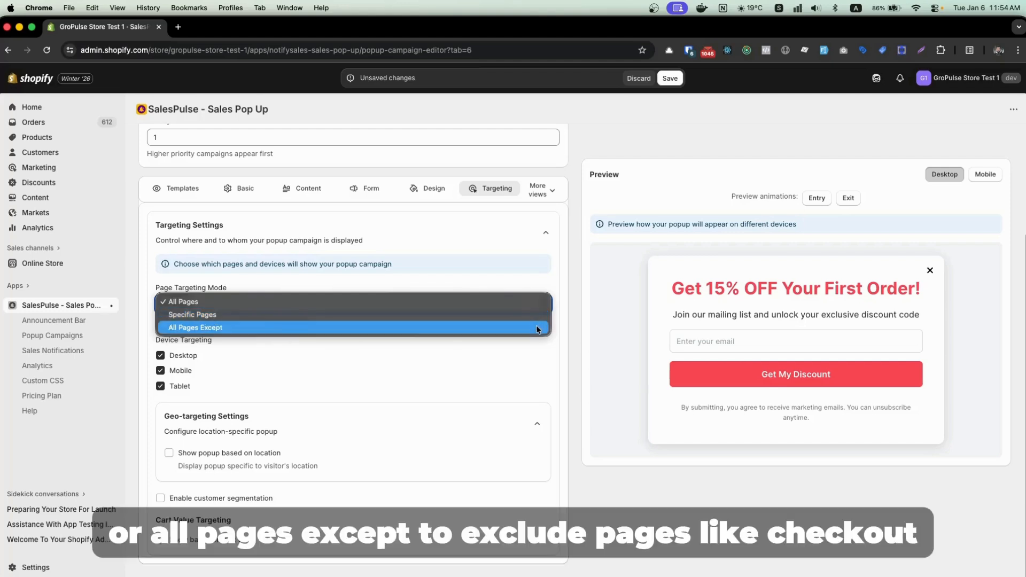
{"action": "left_click", "coordinate": [570, 305]}
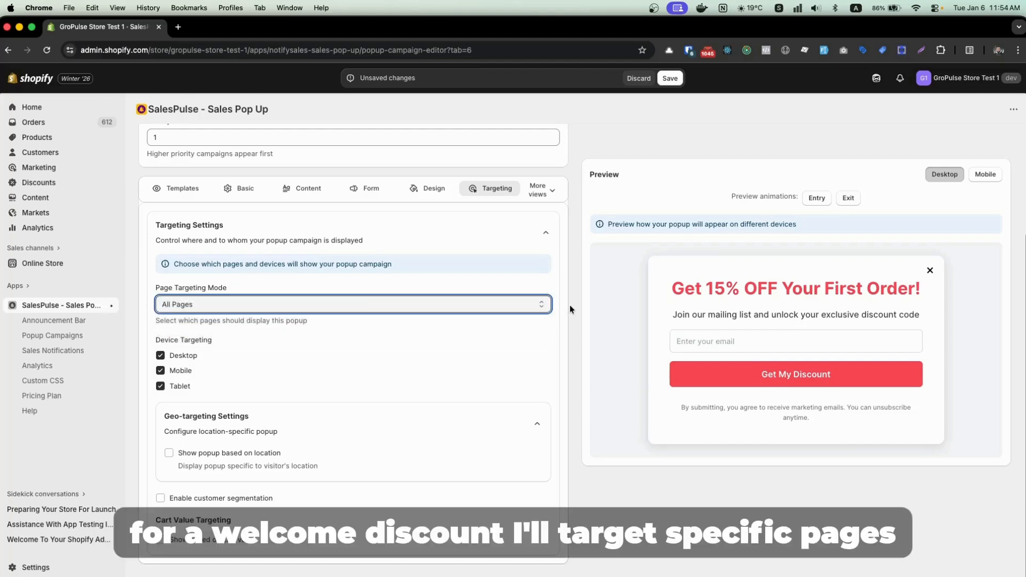
{"action": "left_click", "coordinate": [466, 303]}
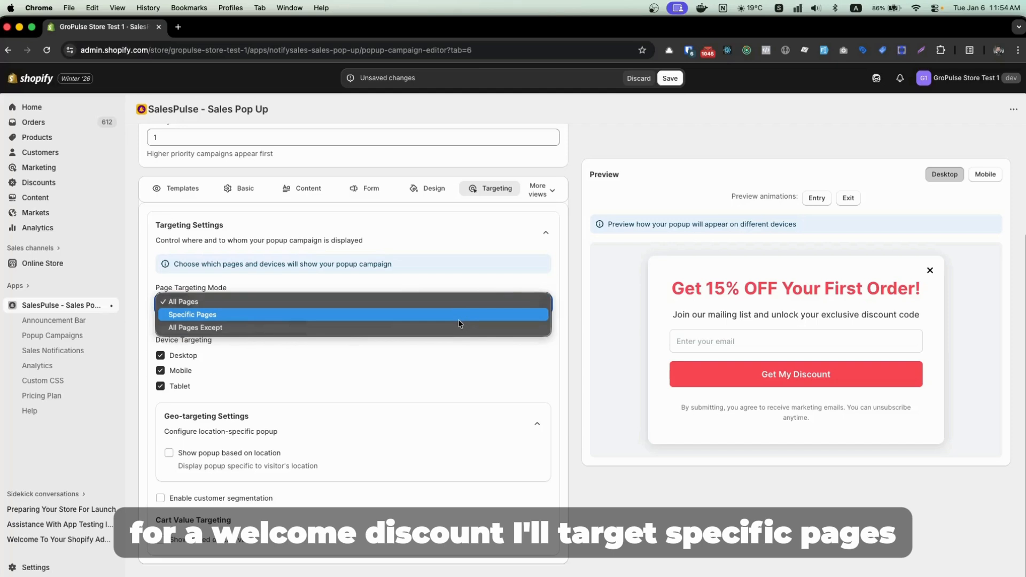
{"action": "left_click", "coordinate": [457, 319]}
{"action": "left_click", "coordinate": [191, 341]}
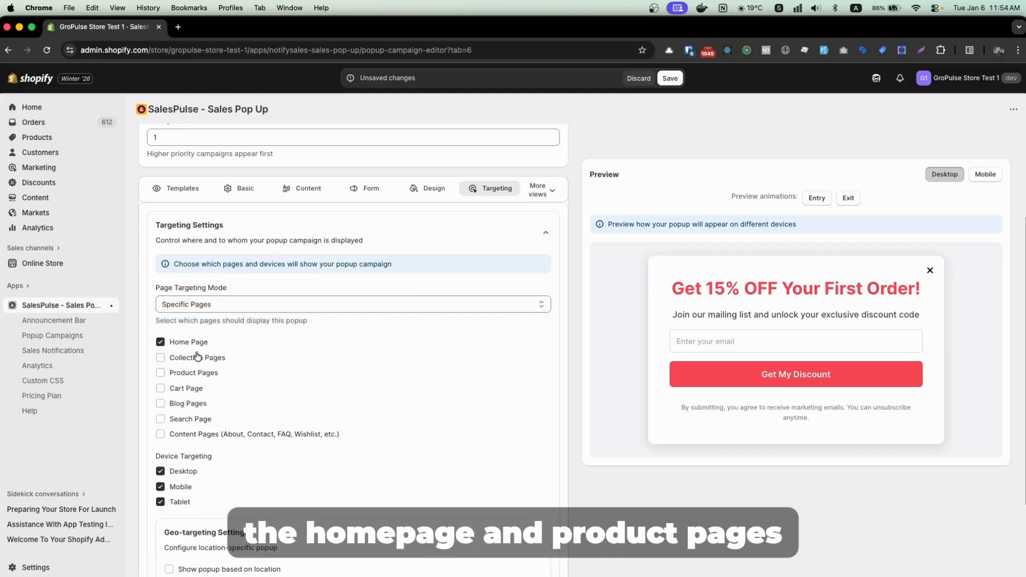
{"action": "left_click", "coordinate": [202, 373]}
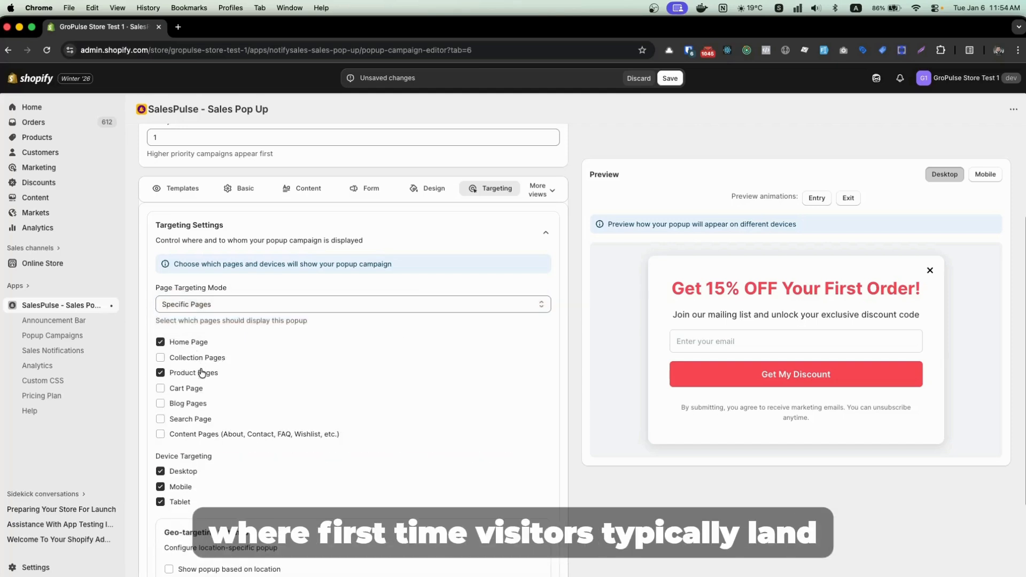
- Enable location-based display and restrict the popup to specific countries, choosing United States
{"action": "scroll", "coordinate": [652, 493], "scroll_direction": "down", "scroll_amount": 4}
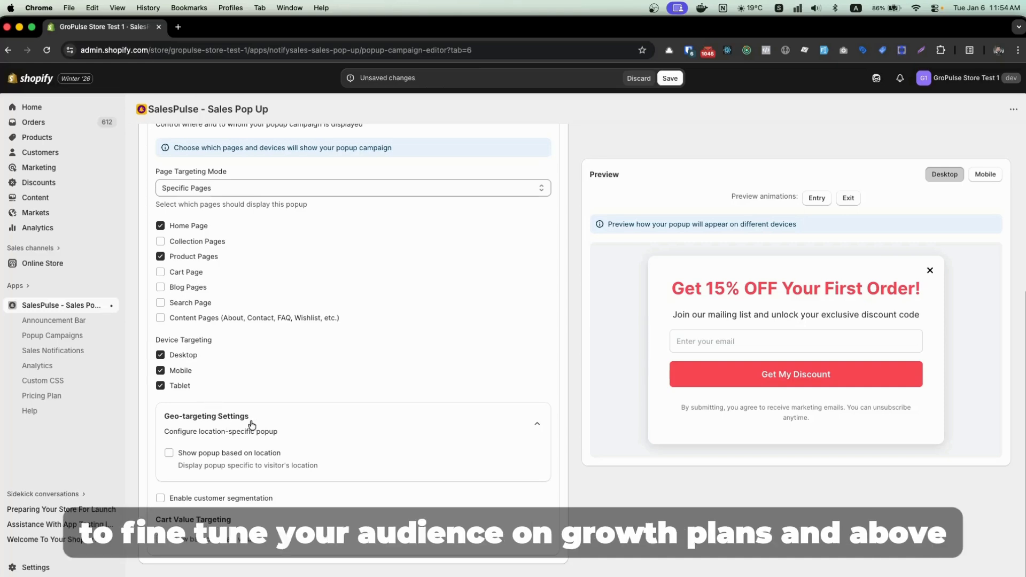
{"action": "left_click", "coordinate": [270, 453]}
{"action": "scroll", "coordinate": [322, 449], "scroll_direction": "down", "scroll_amount": 2}
{"action": "scroll", "coordinate": [322, 448], "scroll_direction": "down", "scroll_amount": 1}
{"action": "left_click", "coordinate": [316, 436]}
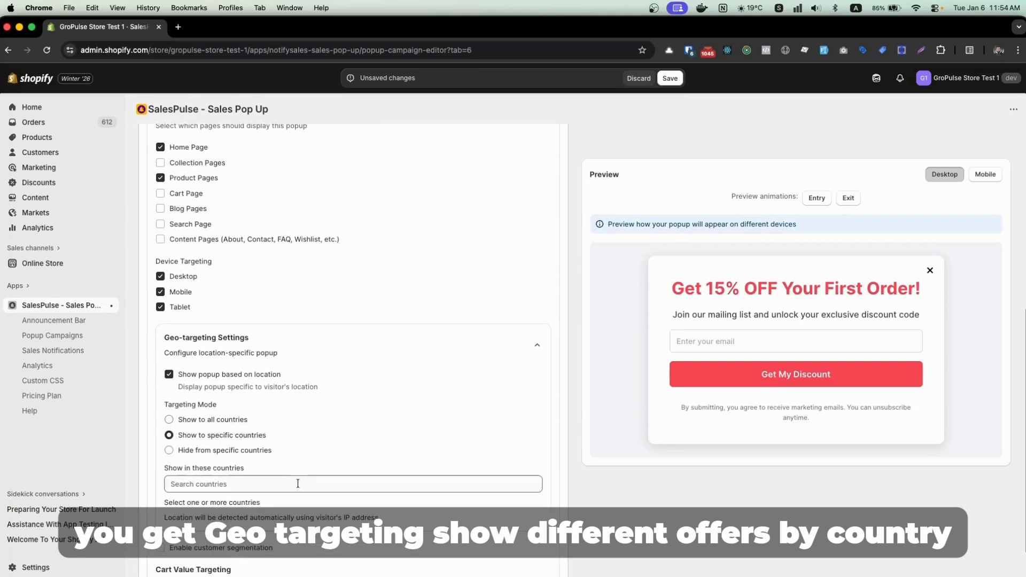
{"action": "left_click", "coordinate": [315, 480]}
{"action": "type", "text": "un"}
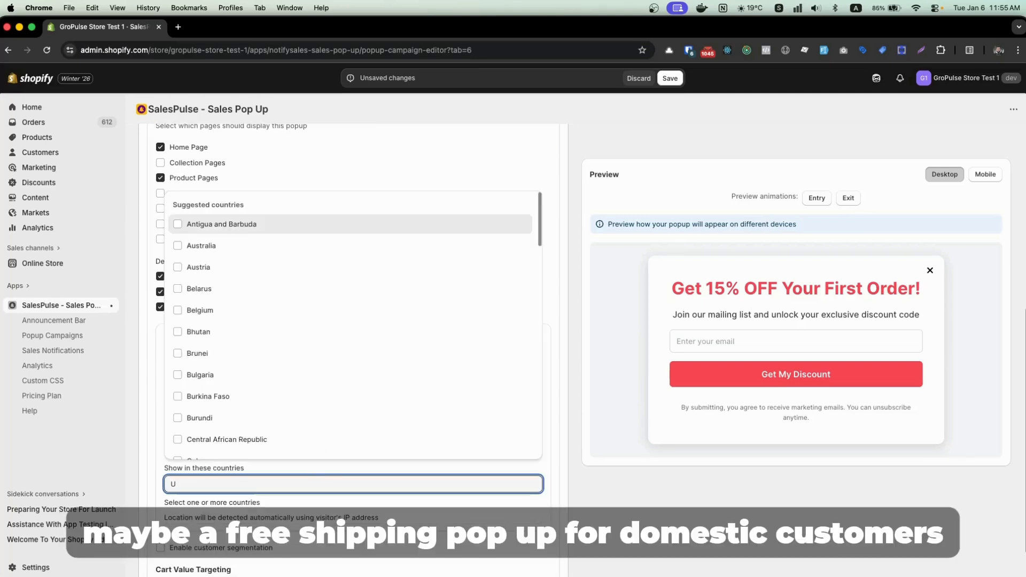
{"action": "left_click", "coordinate": [342, 447]}
- Enable customer segmentation in the campaign's targeting settings
{"action": "scroll", "coordinate": [395, 513], "scroll_direction": "down", "scroll_amount": 2}
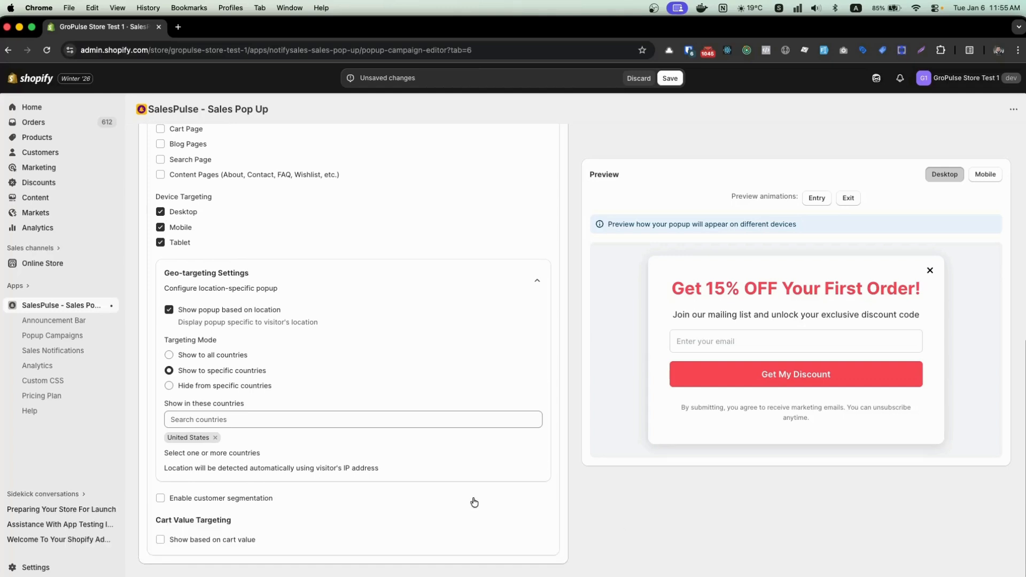
{"action": "left_click", "coordinate": [254, 499]}
{"action": "scroll", "coordinate": [375, 499], "scroll_direction": "down", "scroll_amount": 1}
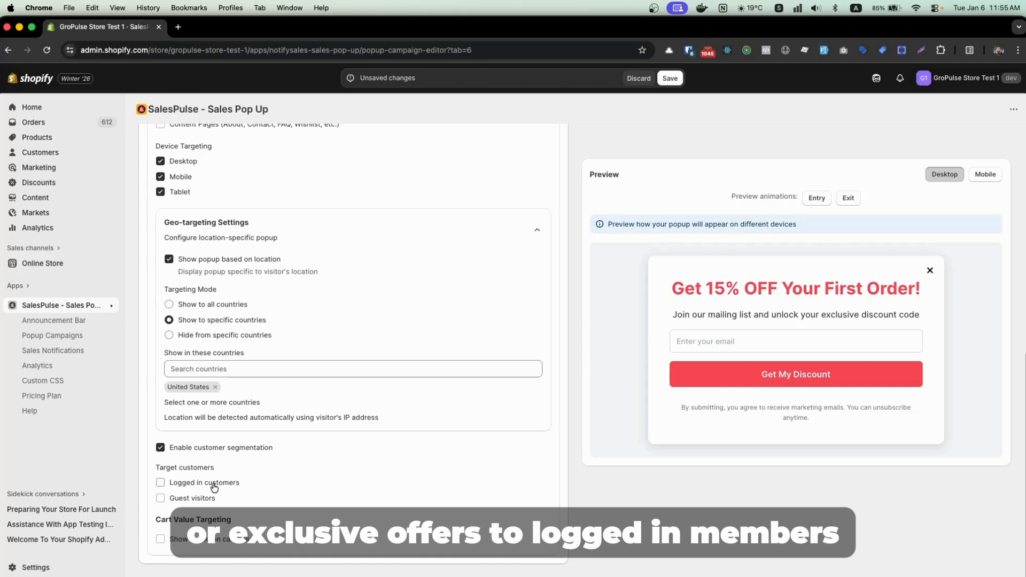
- Enable showing the popup based on cart value, with a minimum cart value of $50
{"action": "left_click", "coordinate": [213, 539]}
{"action": "scroll", "coordinate": [454, 510], "scroll_direction": "down", "scroll_amount": 2}
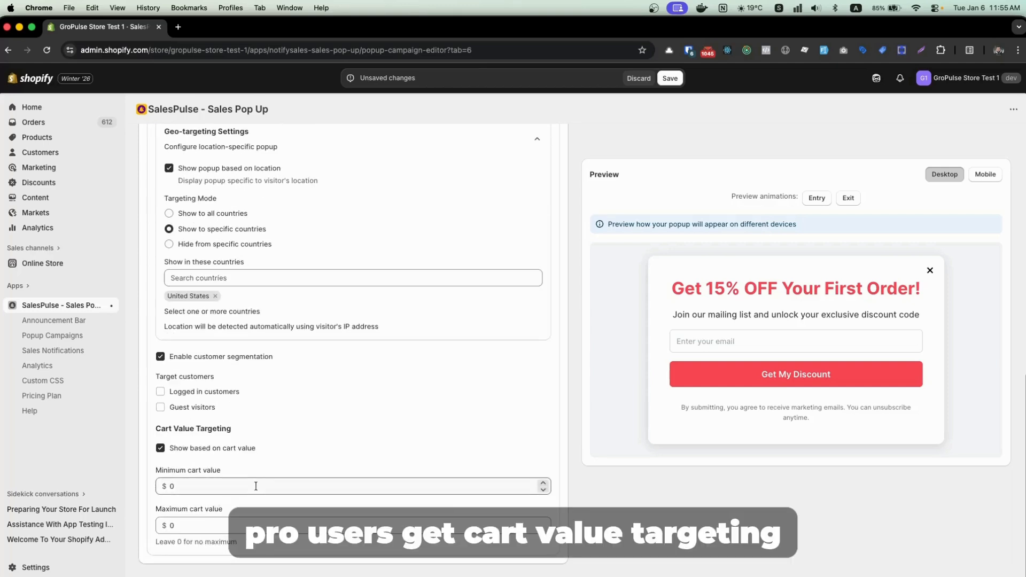
{"action": "left_click", "coordinate": [256, 486]}
{"action": "key", "text": "BackSpace"}
{"action": "type", "text": "50"}
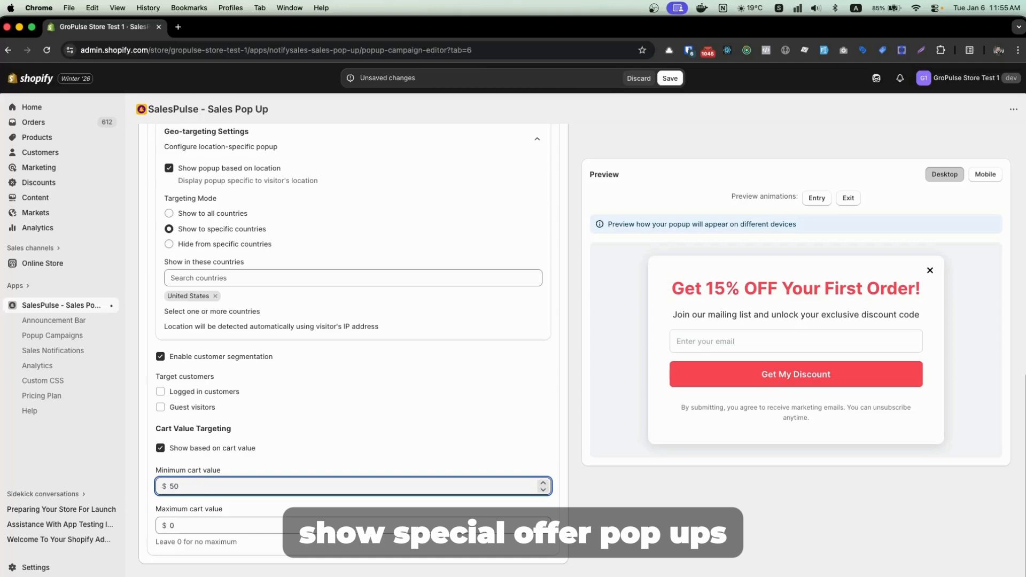
{"action": "left_click", "coordinate": [742, 516]}
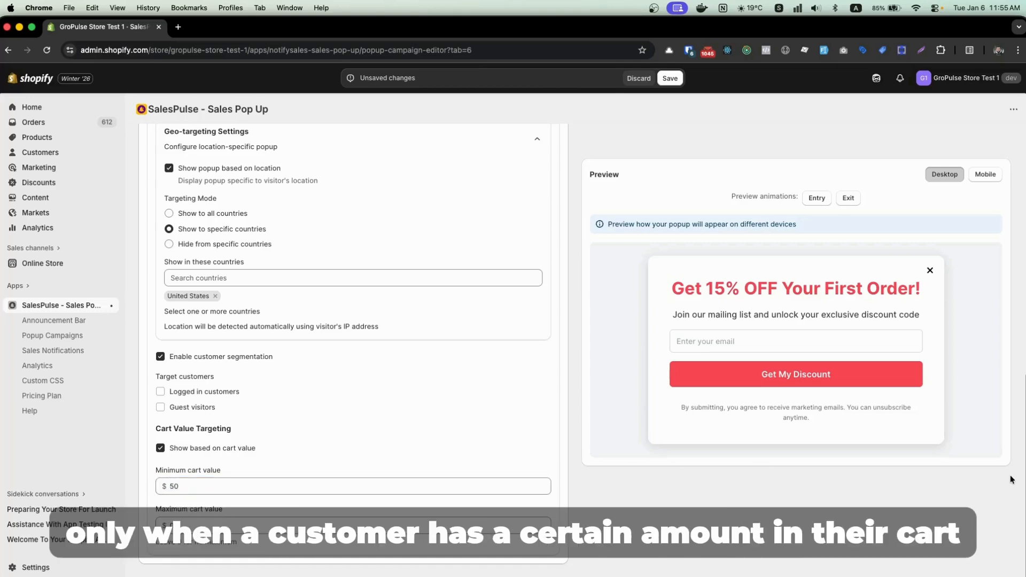
{"action": "left_click_drag", "start_coordinate": [1019, 481], "coordinate": [1016, 185]}
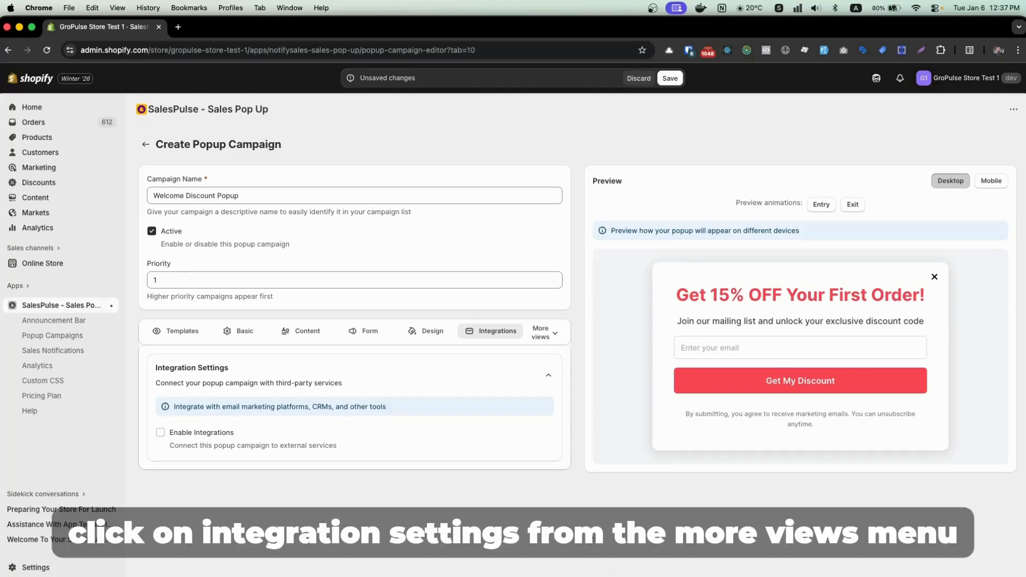
- Enable integrations with Klaviyo as the platform and examine its API Key and List ID fields, leaving them blank
{"action": "left_click", "coordinate": [222, 434]}
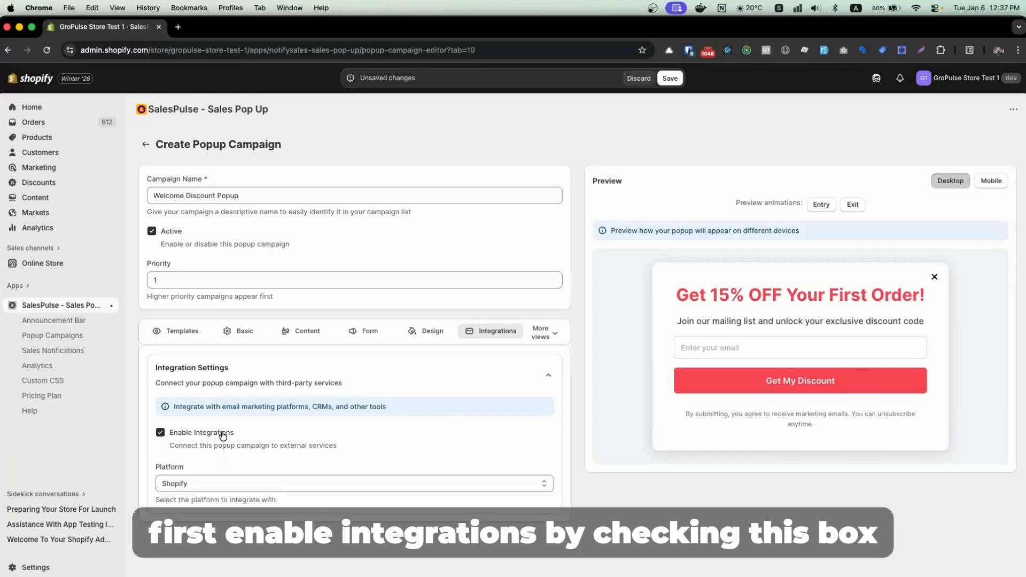
{"action": "left_click", "coordinate": [467, 484]}
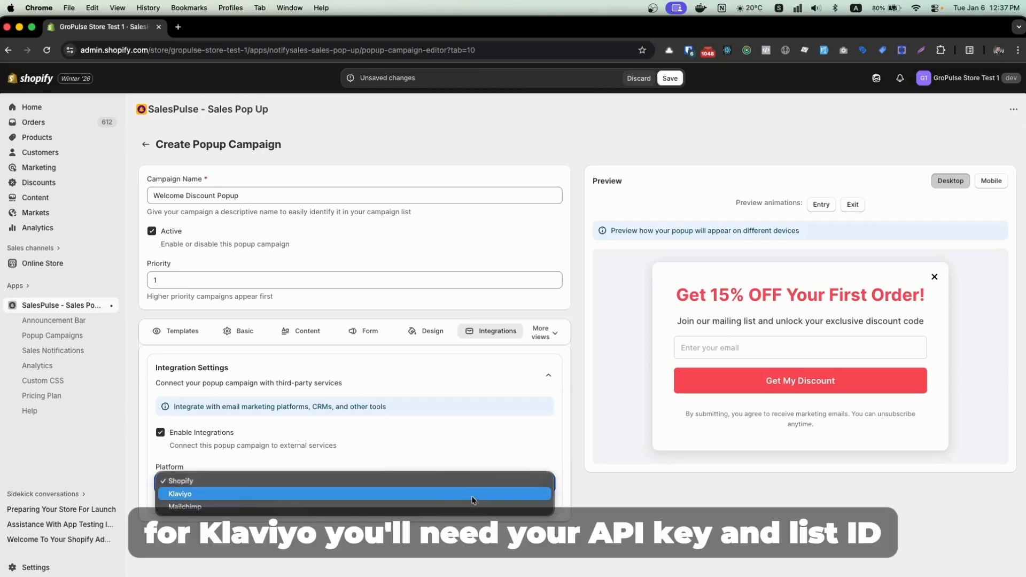
{"action": "left_click", "coordinate": [471, 494]}
{"action": "scroll", "coordinate": [473, 495], "scroll_direction": "down", "scroll_amount": 2}
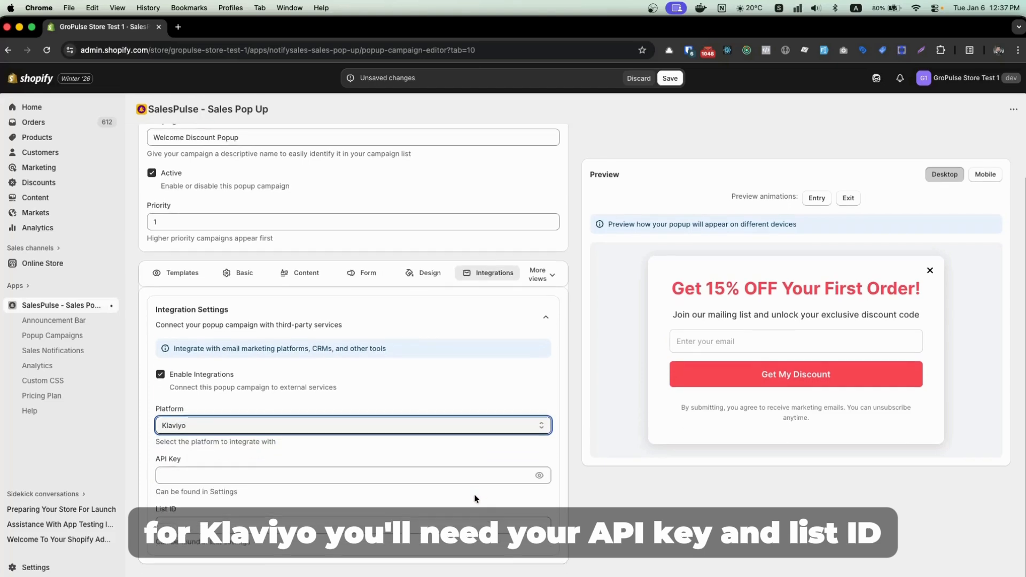
{"action": "left_click", "coordinate": [364, 473]}
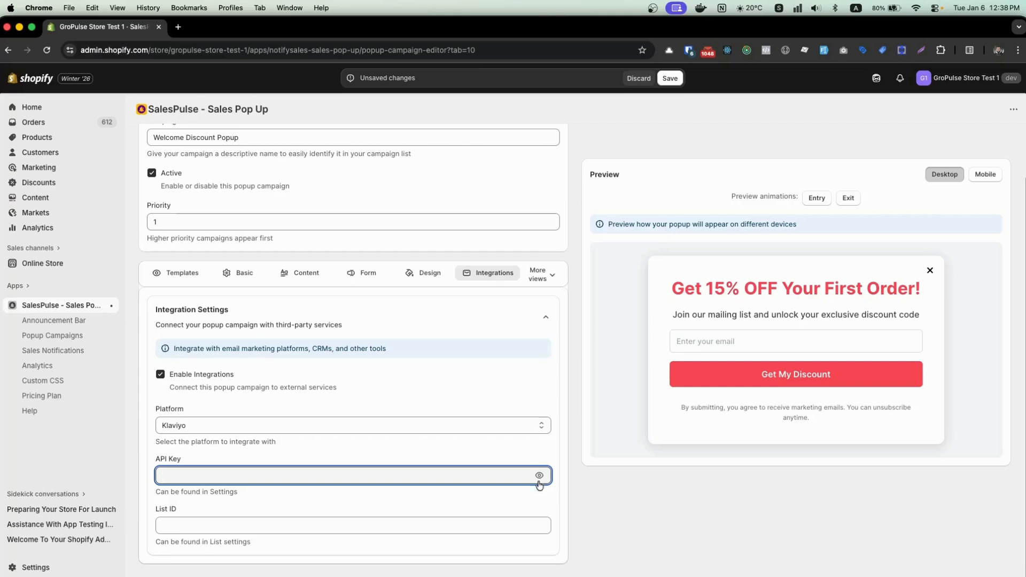
{"action": "left_click", "coordinate": [527, 526]}
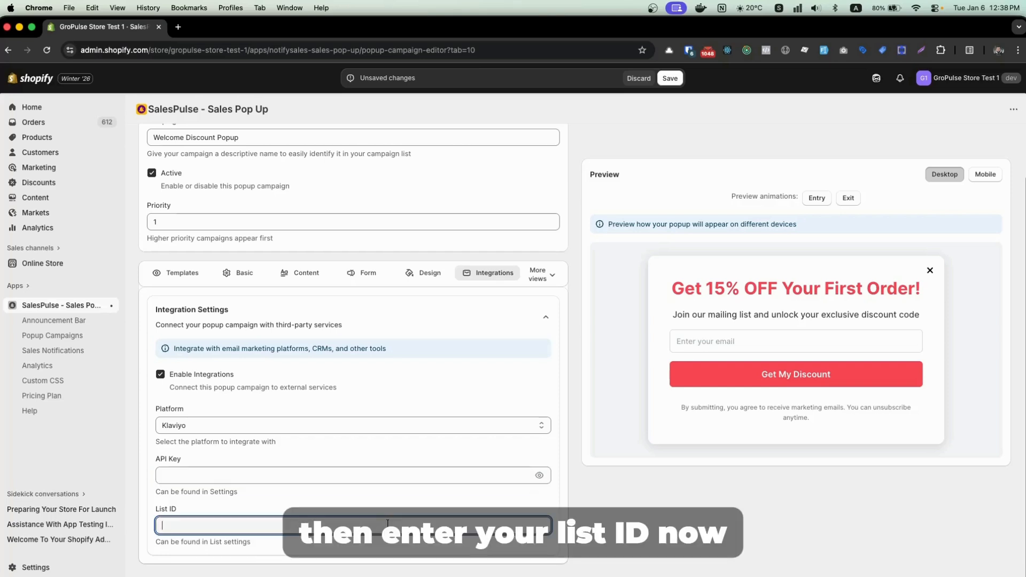
{"action": "left_click", "coordinate": [621, 547]}
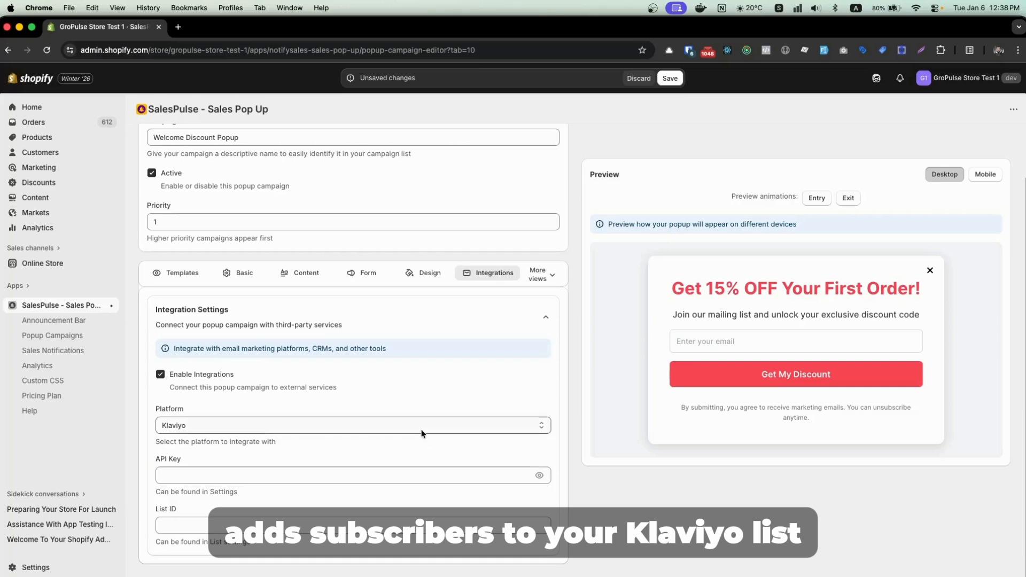
- Switch the integration platform to Mailchimp and examine its API Key and Audience ID fields without filling them in
{"action": "left_click", "coordinate": [422, 429]}
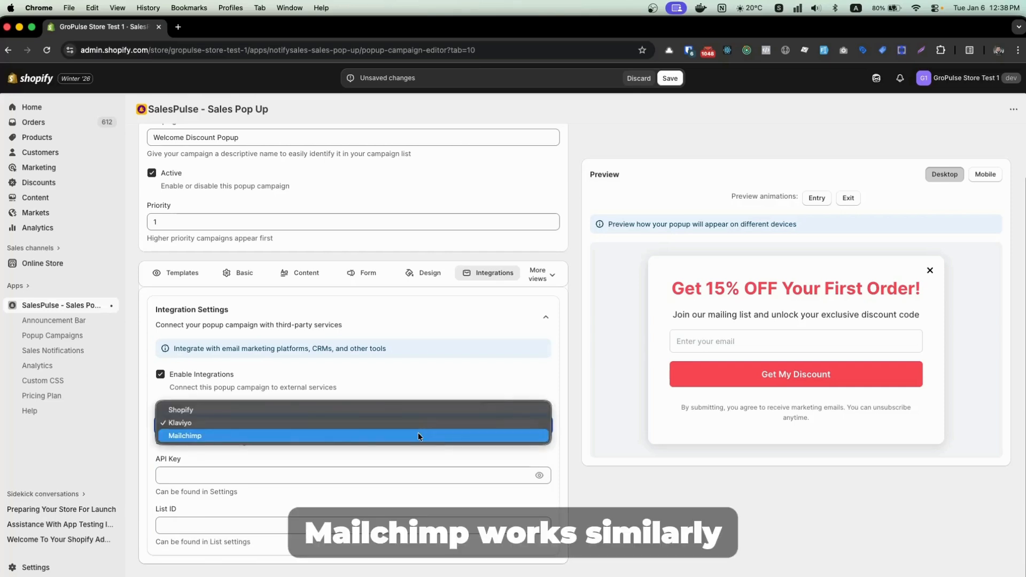
{"action": "left_click", "coordinate": [418, 436]}
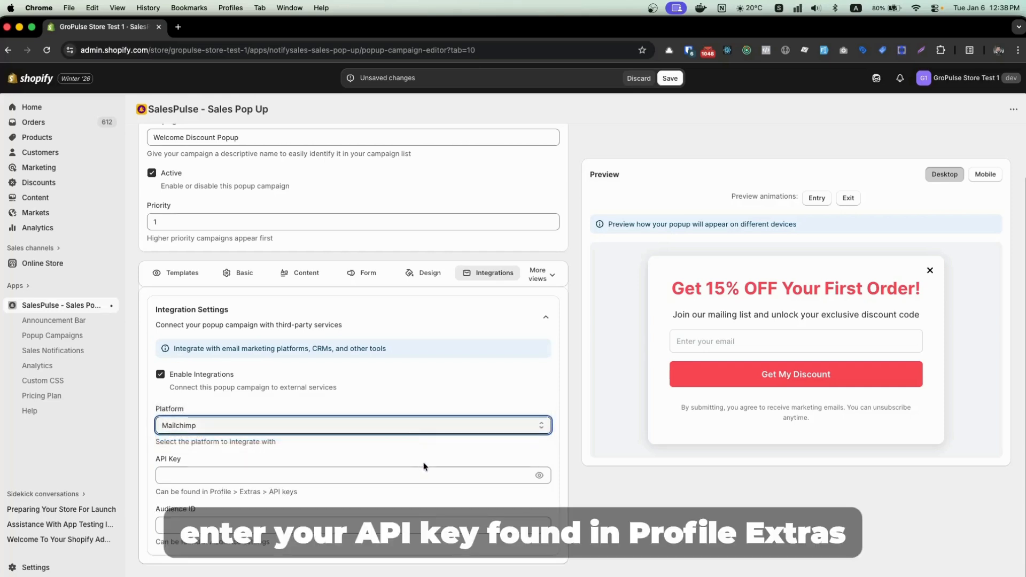
{"action": "left_click", "coordinate": [424, 463]}
{"action": "left_click", "coordinate": [434, 475]}
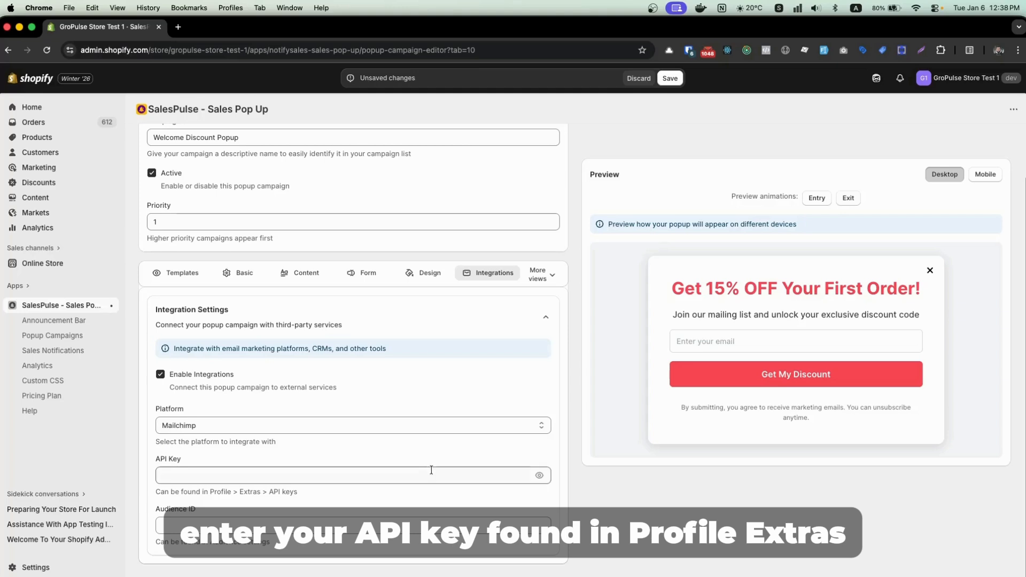
{"action": "left_click", "coordinate": [427, 526]}
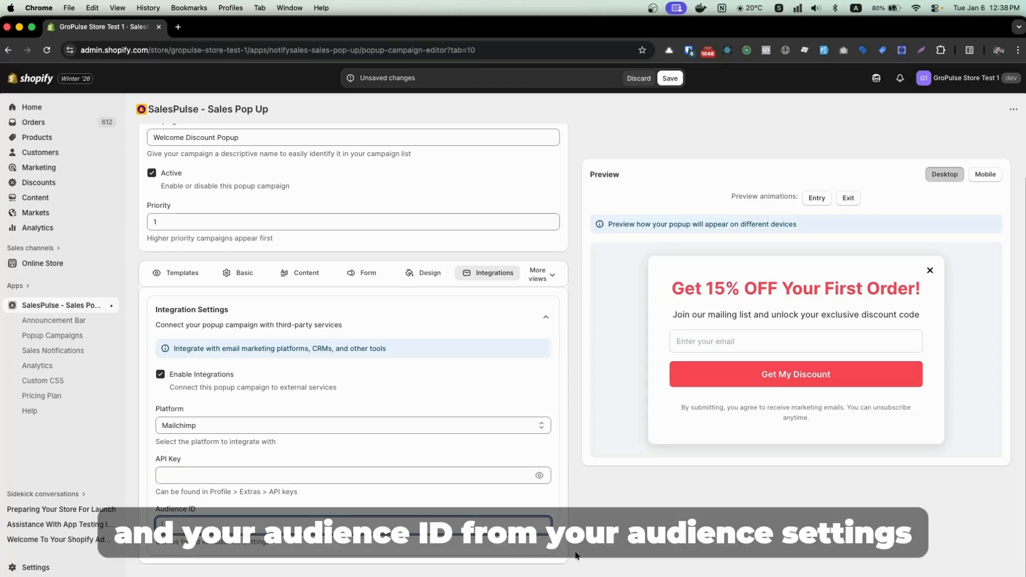
{"action": "left_click", "coordinate": [605, 555]}
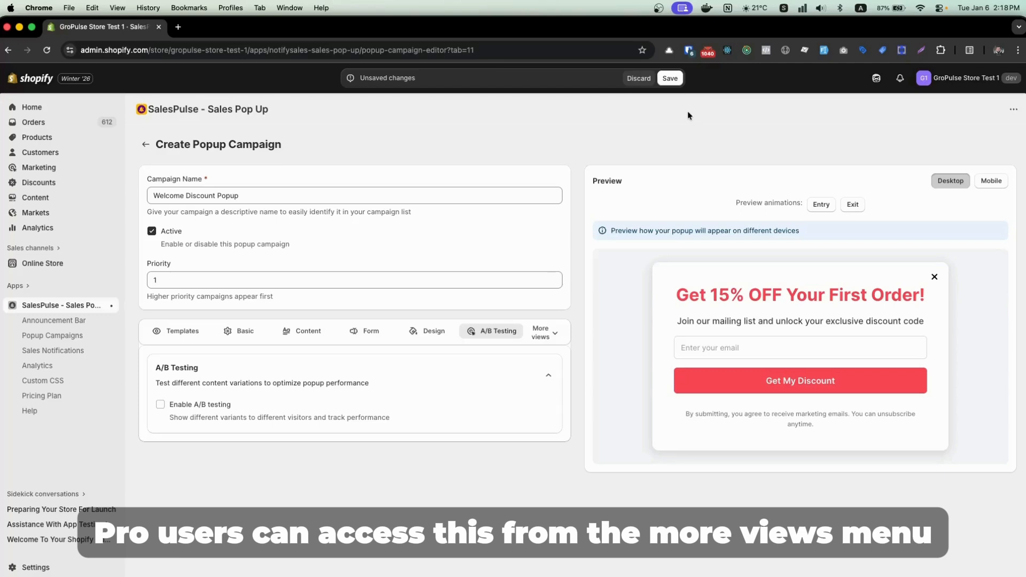
- Enable A/B testing for the popup campaign and create Variant B
{"action": "left_click", "coordinate": [160, 404]}
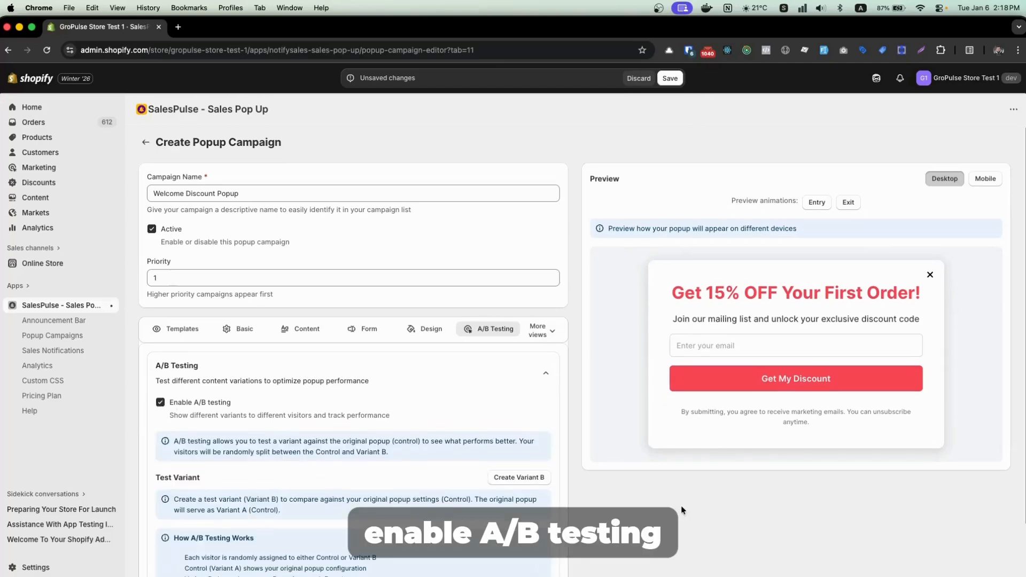
{"action": "scroll", "coordinate": [681, 507], "scroll_direction": "down", "scroll_amount": 3}
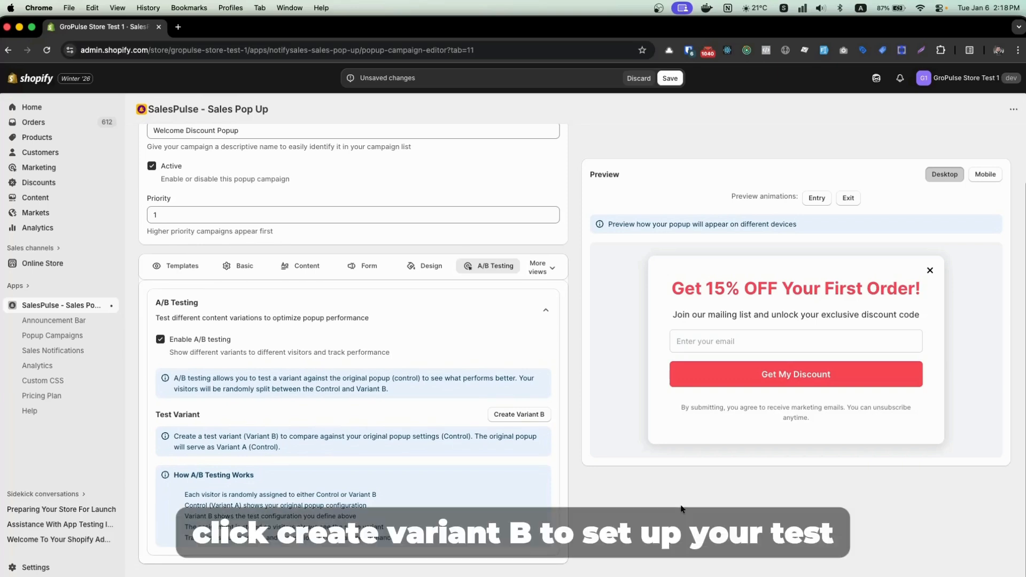
{"action": "left_click", "coordinate": [522, 414]}
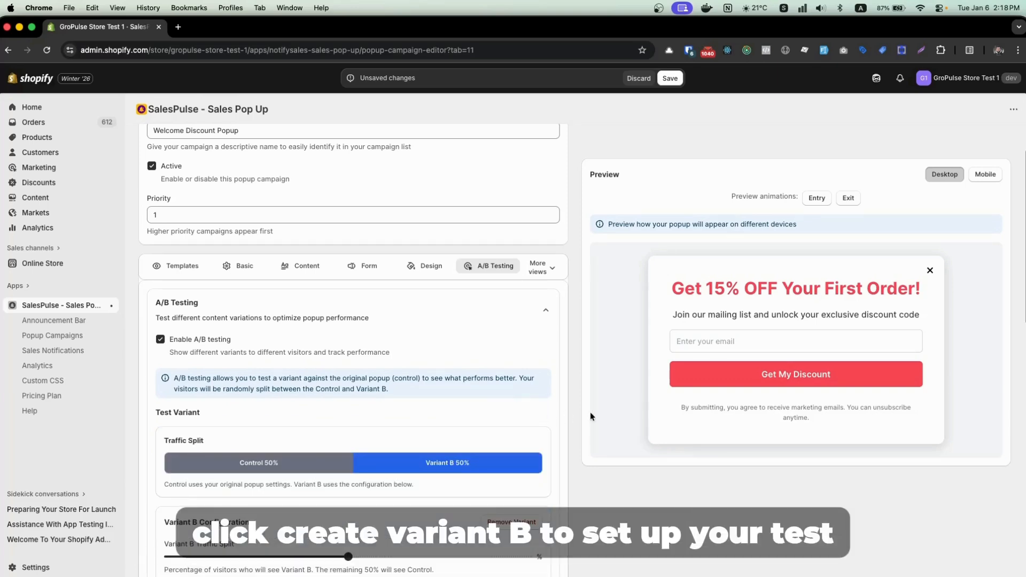
- Give Variant B the headline "Your Exclusive Discount Awaits" and view the performance comparison
{"action": "scroll", "coordinate": [592, 414], "scroll_direction": "down", "scroll_amount": 2}
{"action": "scroll", "coordinate": [592, 412], "scroll_direction": "down", "scroll_amount": 5}
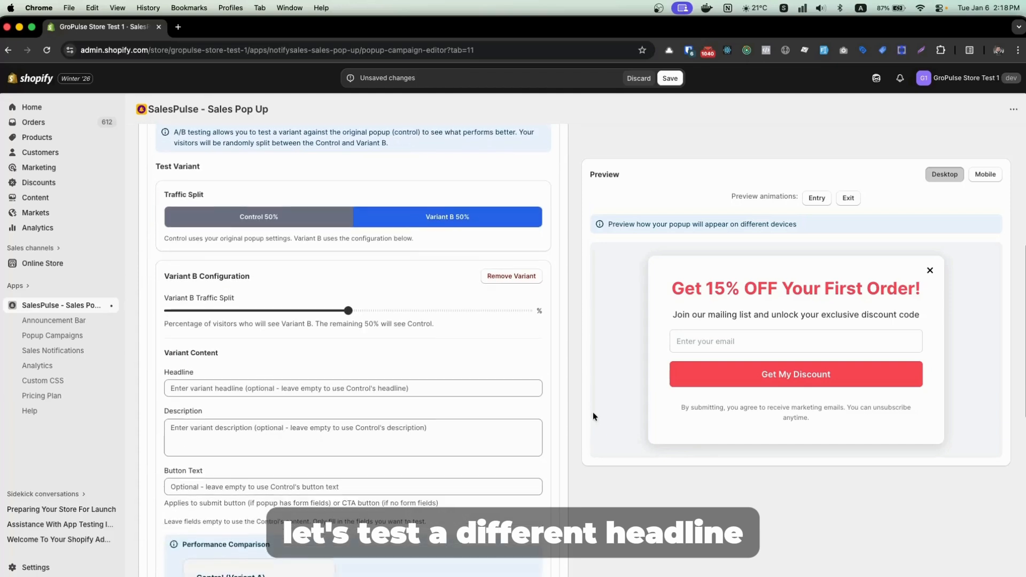
{"action": "scroll", "coordinate": [592, 412], "scroll_direction": "down", "scroll_amount": 2}
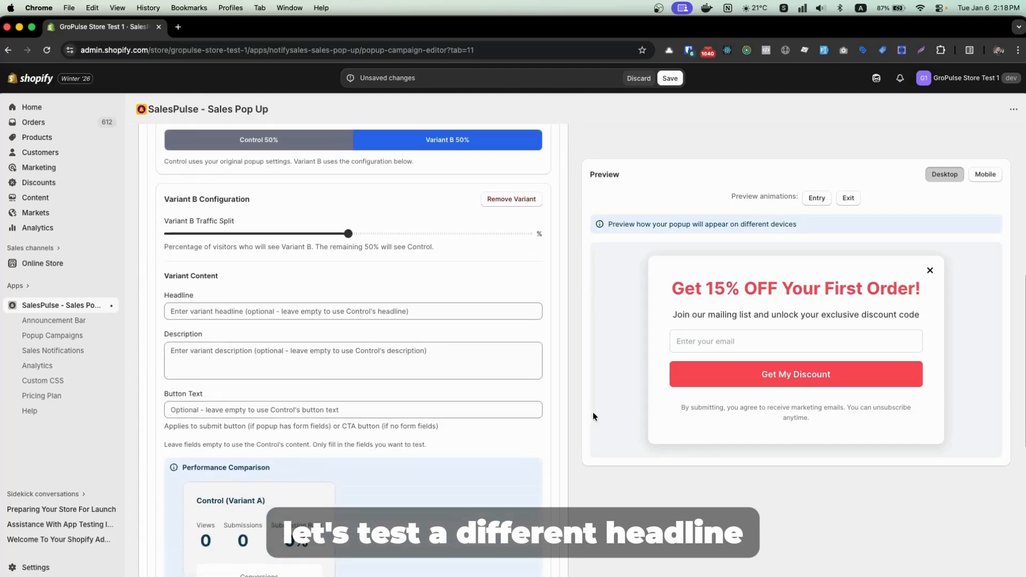
{"action": "left_click", "coordinate": [320, 316]}
{"action": "type", "text": "Your Exclusive Discount Awaits"}
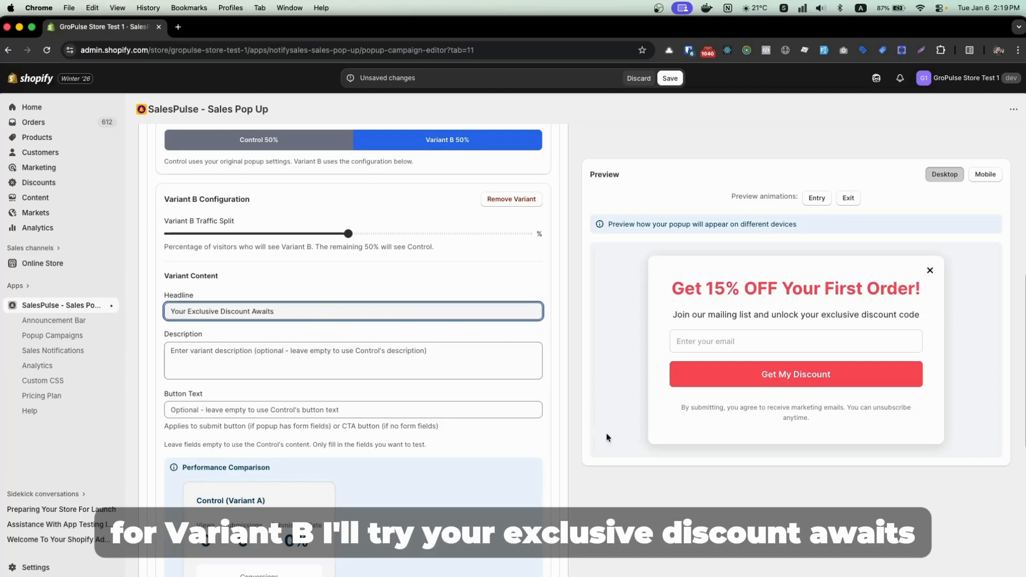
{"action": "left_click", "coordinate": [648, 511]}
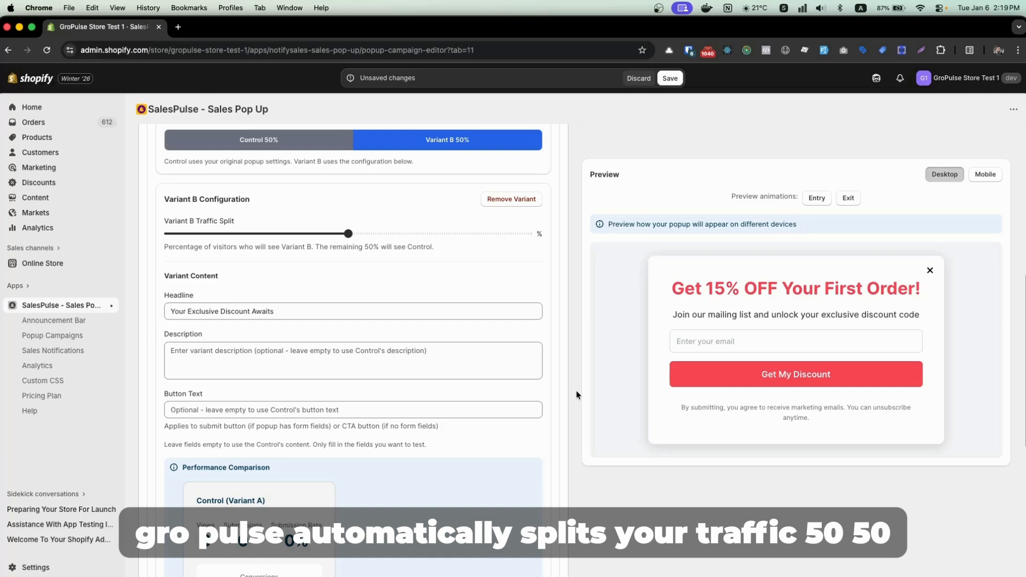
{"action": "scroll", "coordinate": [577, 394], "scroll_direction": "down", "scroll_amount": 5}
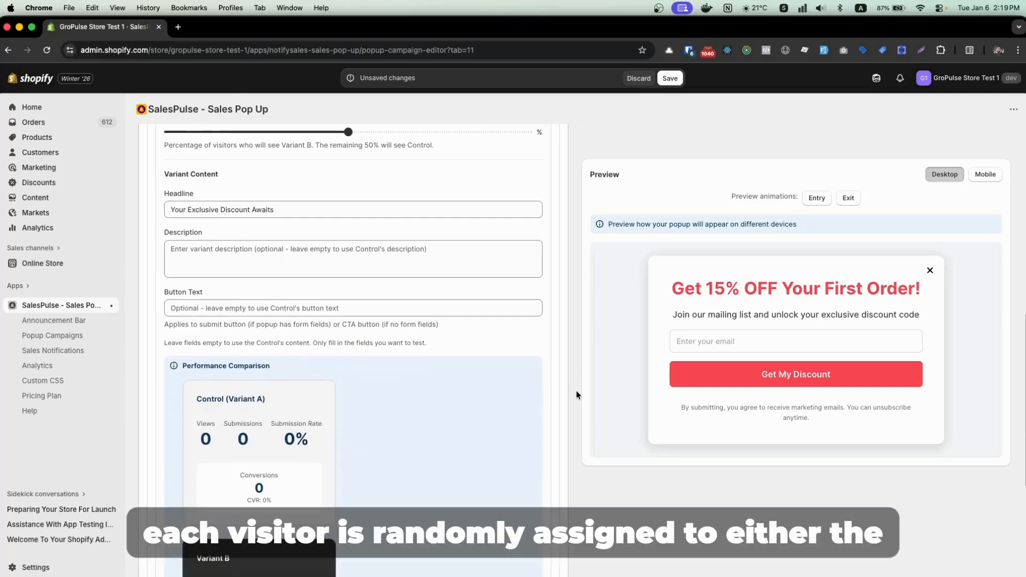
{"action": "scroll", "coordinate": [576, 396], "scroll_direction": "down", "scroll_amount": 1}
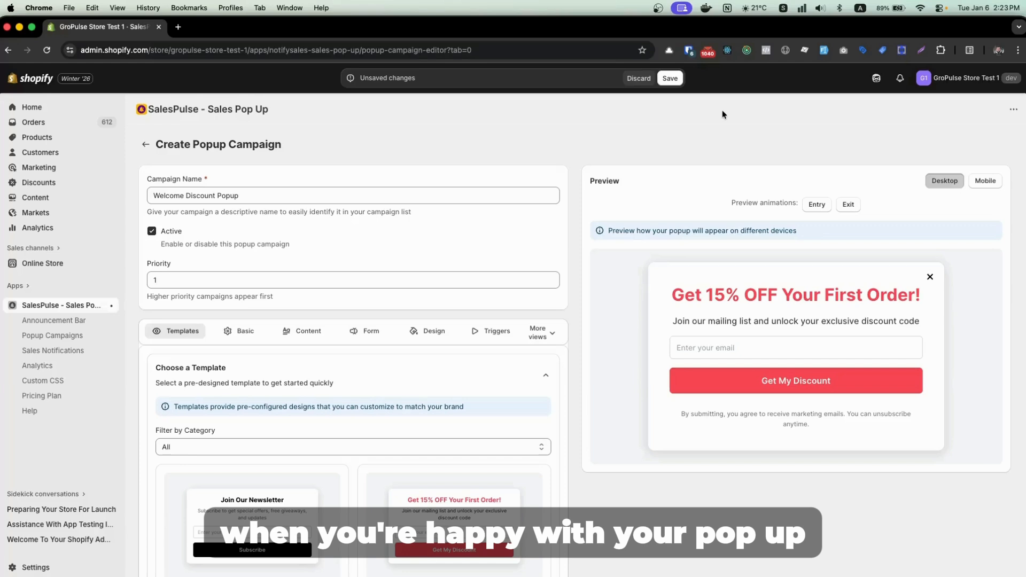
- Save the Welcome Discount Popup campaign and activate the Popup Campaigns app embed in the live Dawn theme, saving the theme
{"action": "left_click", "coordinate": [670, 80]}
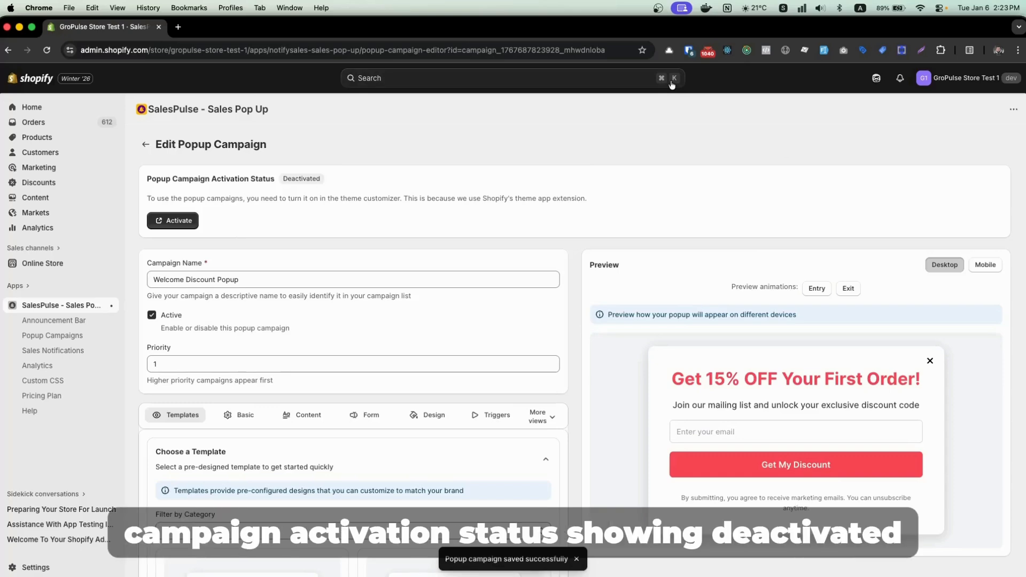
{"action": "left_click", "coordinate": [173, 221]}
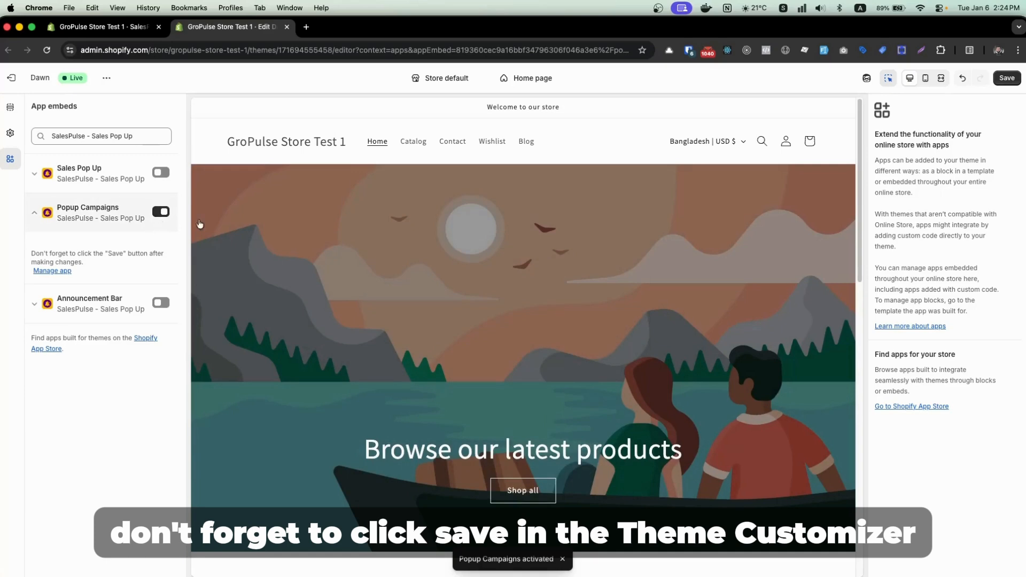
{"action": "left_click", "coordinate": [1000, 78]}
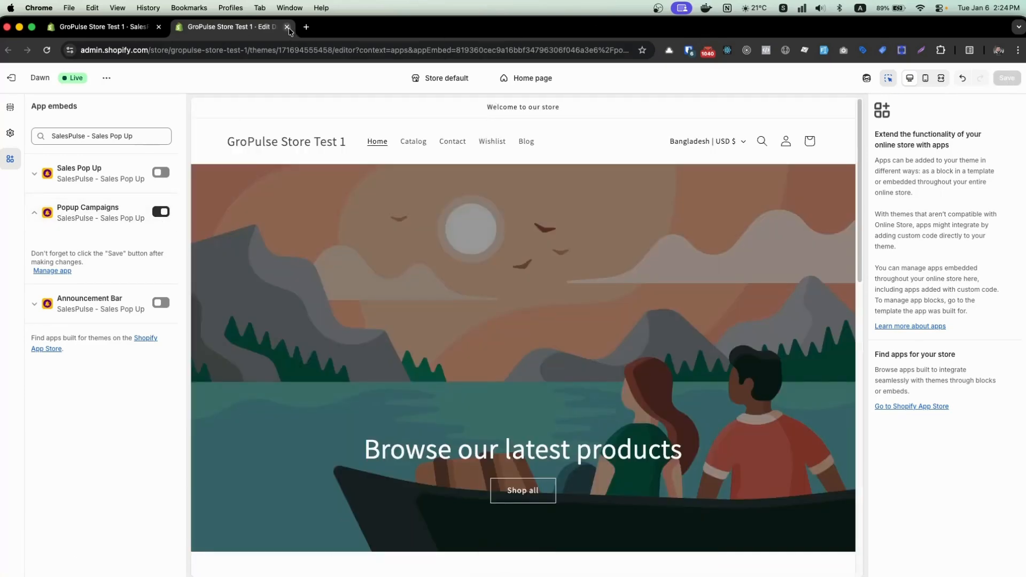
- Close the theme editor and view the online store to check the popup there
{"action": "left_click", "coordinate": [288, 27]}
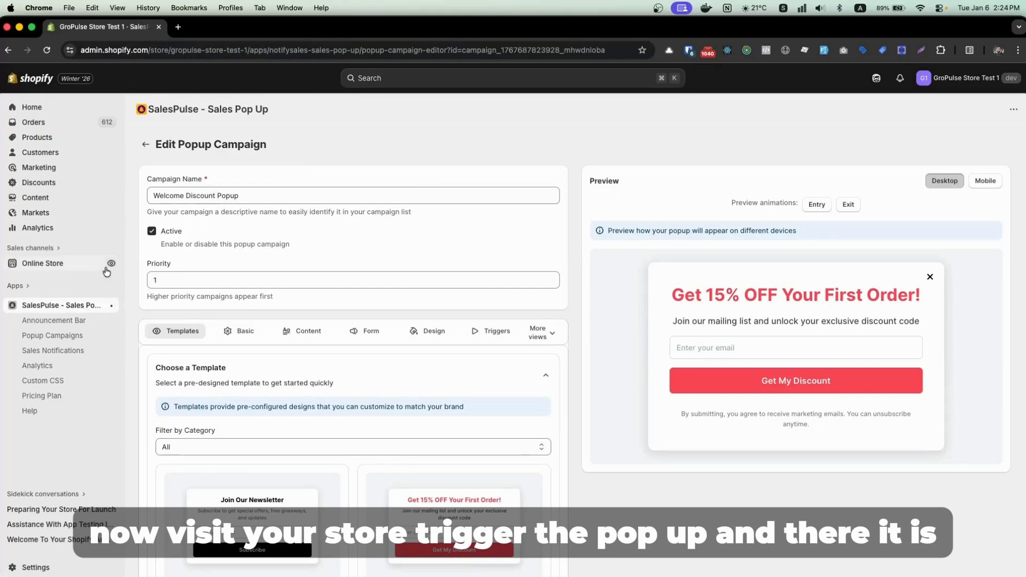
{"action": "left_click", "coordinate": [112, 264]}
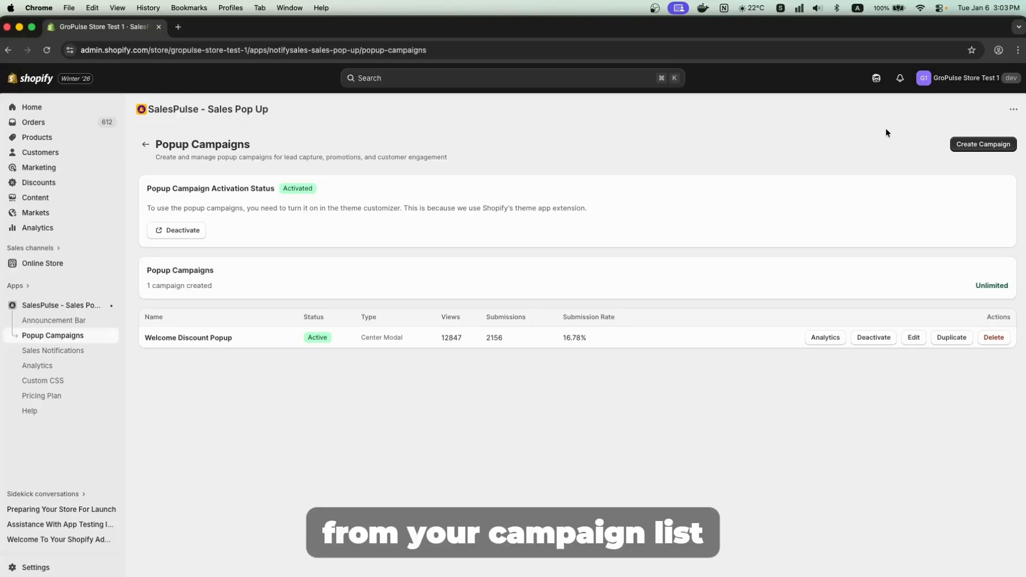
- Open the Welcome Discount Popup's analytics and examine its date range options, key metrics, conversion funnel, page type performance and recent submissions
{"action": "left_click", "coordinate": [826, 337]}
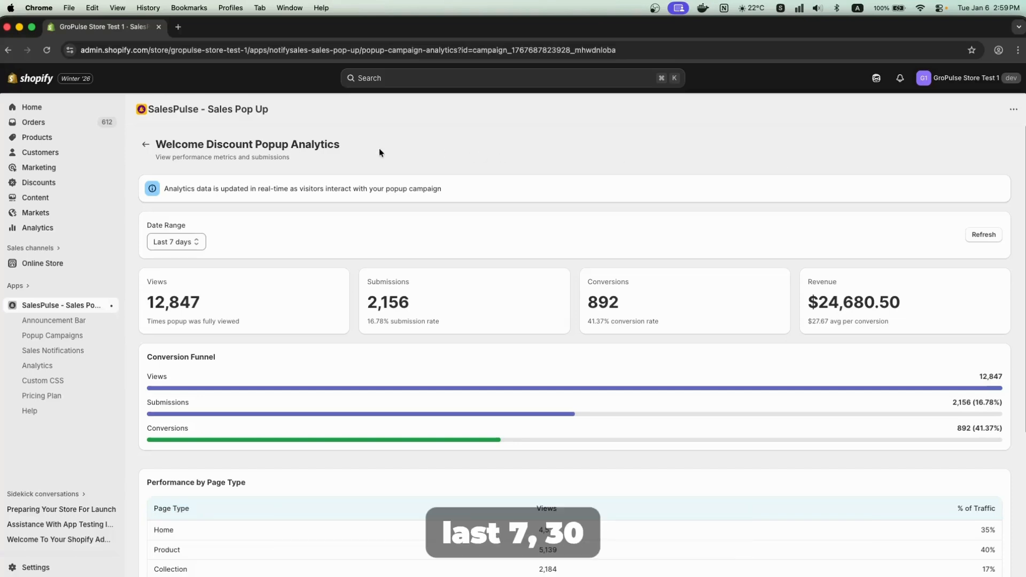
{"action": "left_click", "coordinate": [194, 244]}
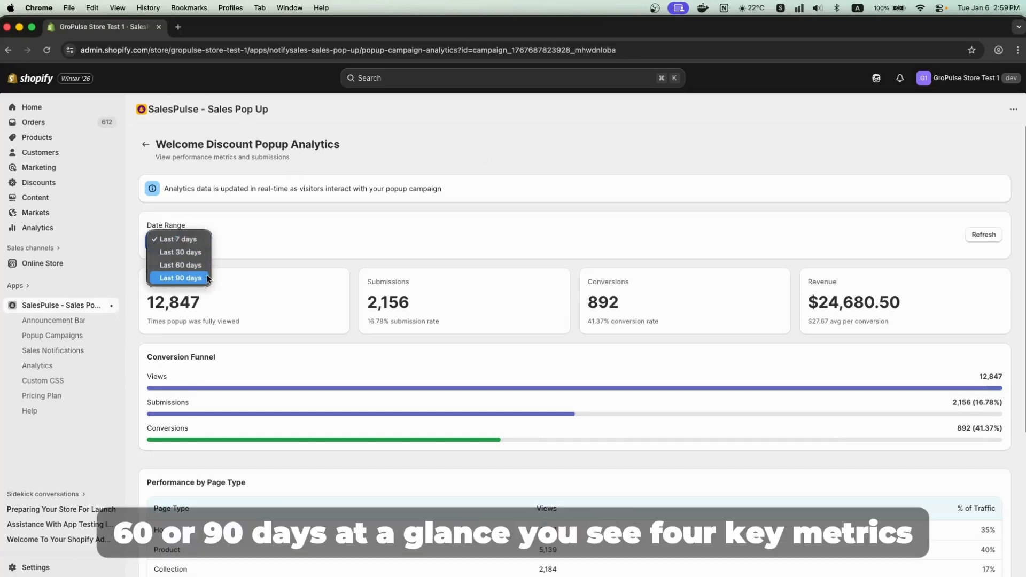
{"action": "left_click", "coordinate": [242, 247]}
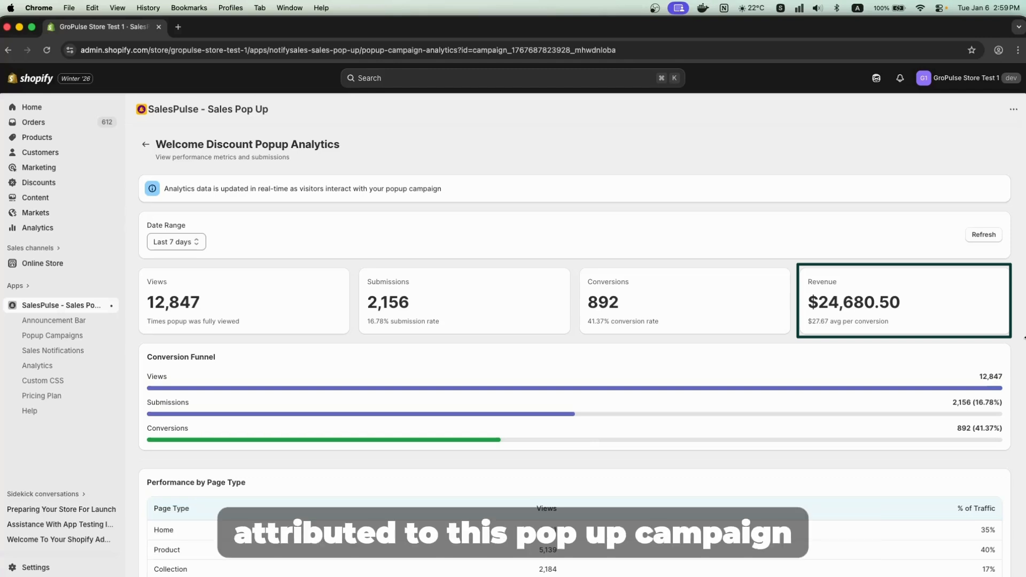
{"action": "scroll", "coordinate": [232, 410], "scroll_direction": "down", "scroll_amount": 2}
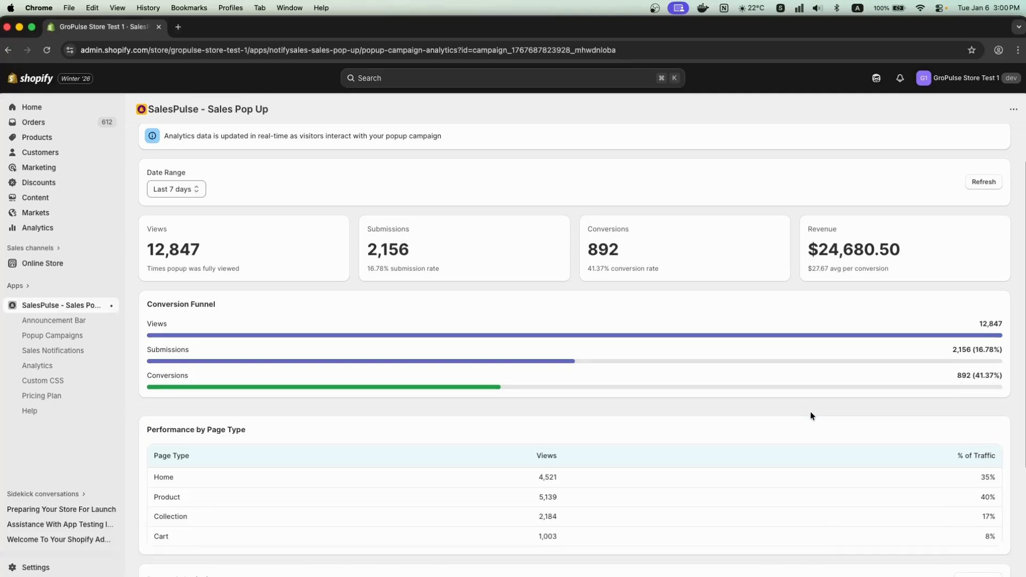
{"action": "scroll", "coordinate": [811, 413], "scroll_direction": "down", "scroll_amount": 1}
{"action": "scroll", "coordinate": [574, 350], "scroll_direction": "down", "scroll_amount": 3}
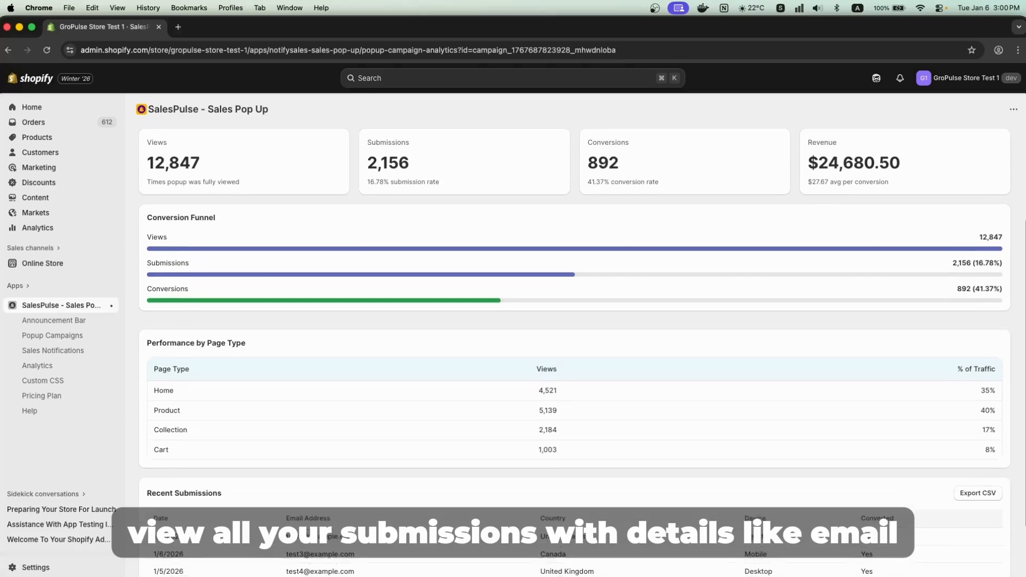